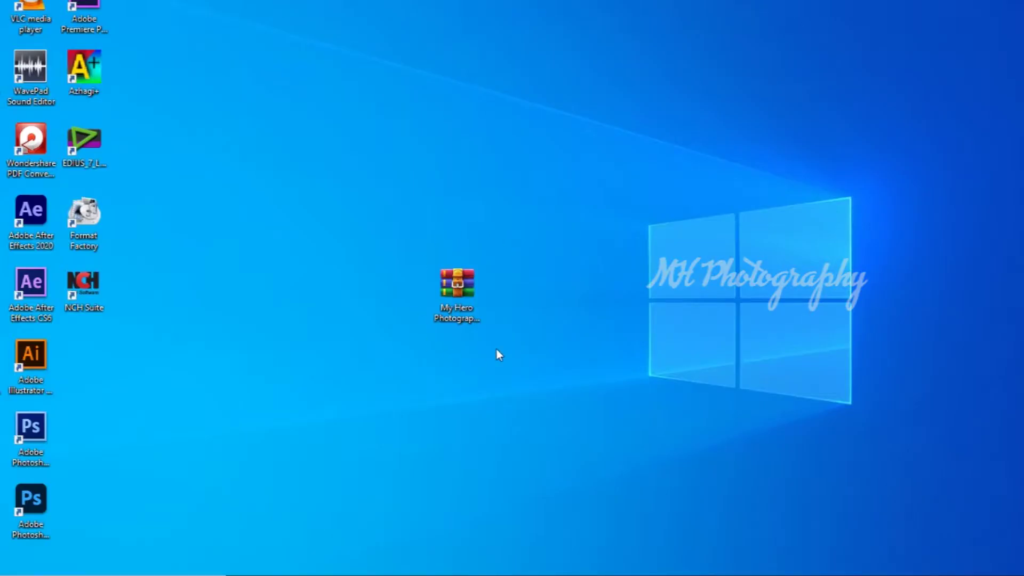
Extract the My Hero Photography 81 archive with its password and place the folder beside it.
click(450, 285)
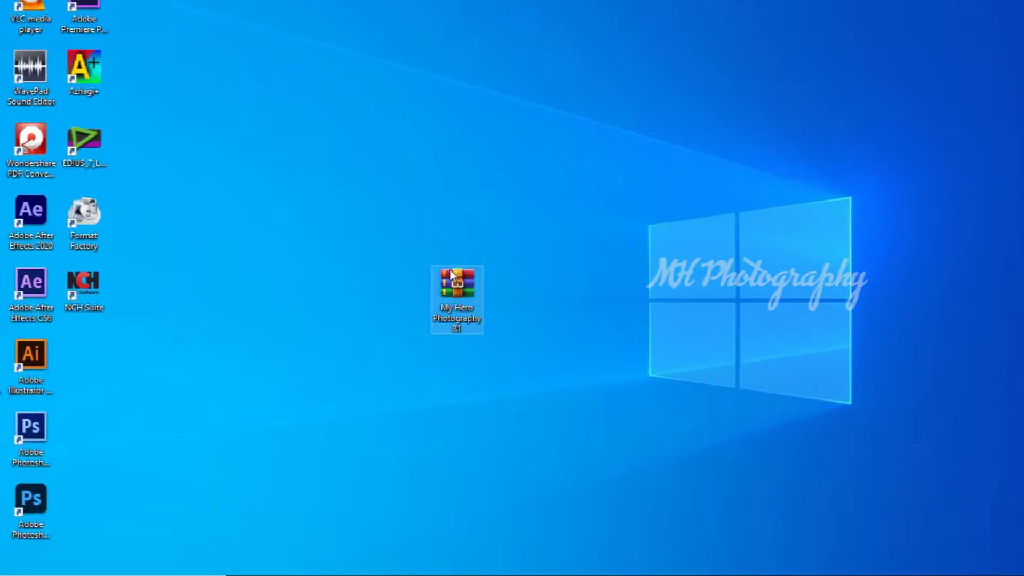
right_click(451, 285)
click(502, 293)
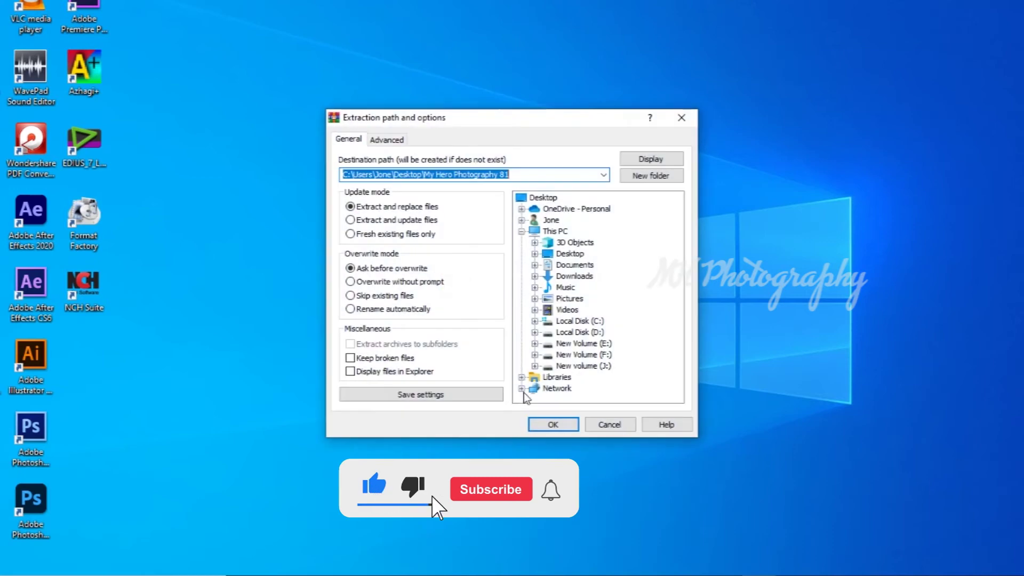
click(555, 425)
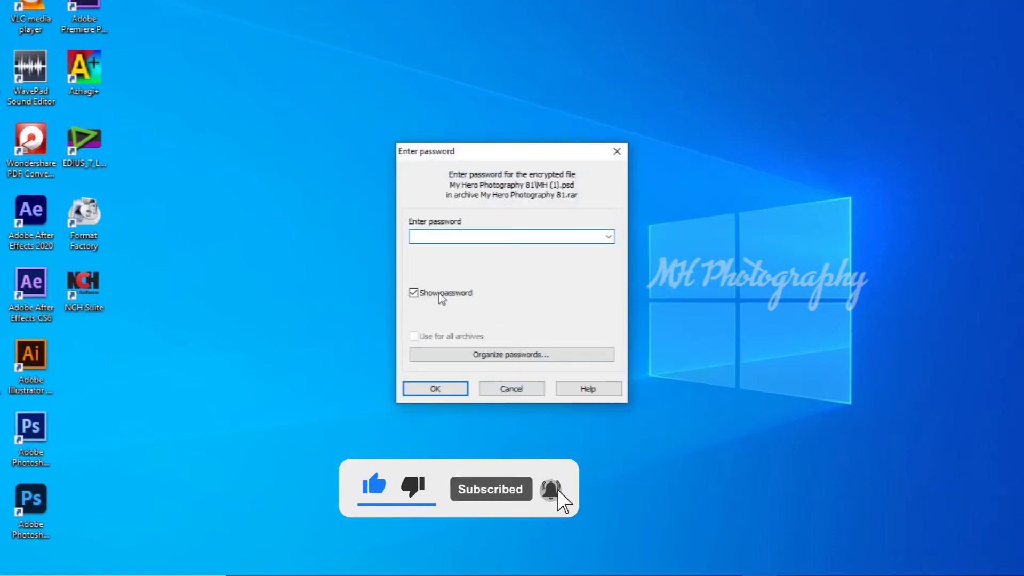
text(mhphotography)
key(Return)
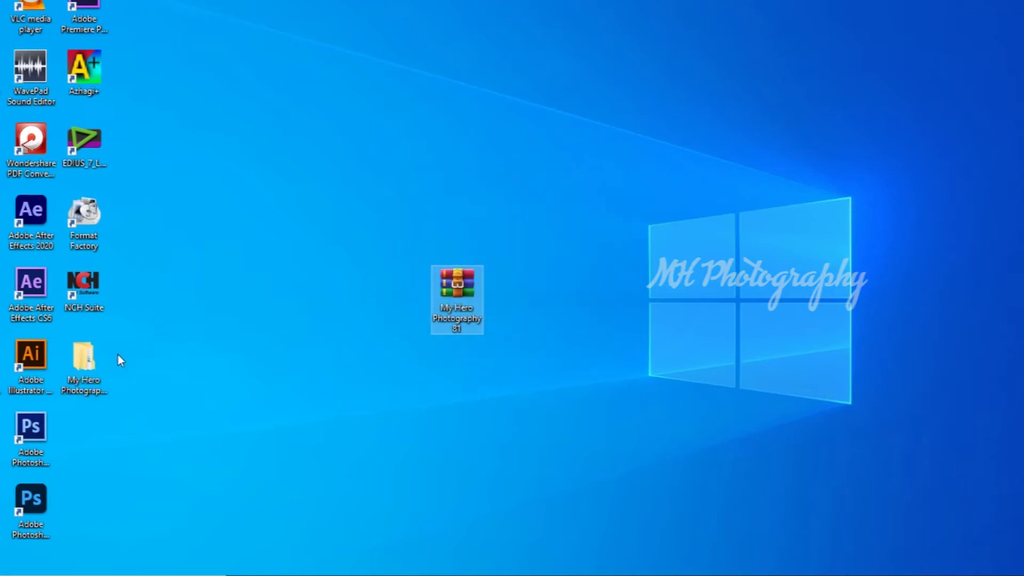
drag(88, 362, 416, 292)
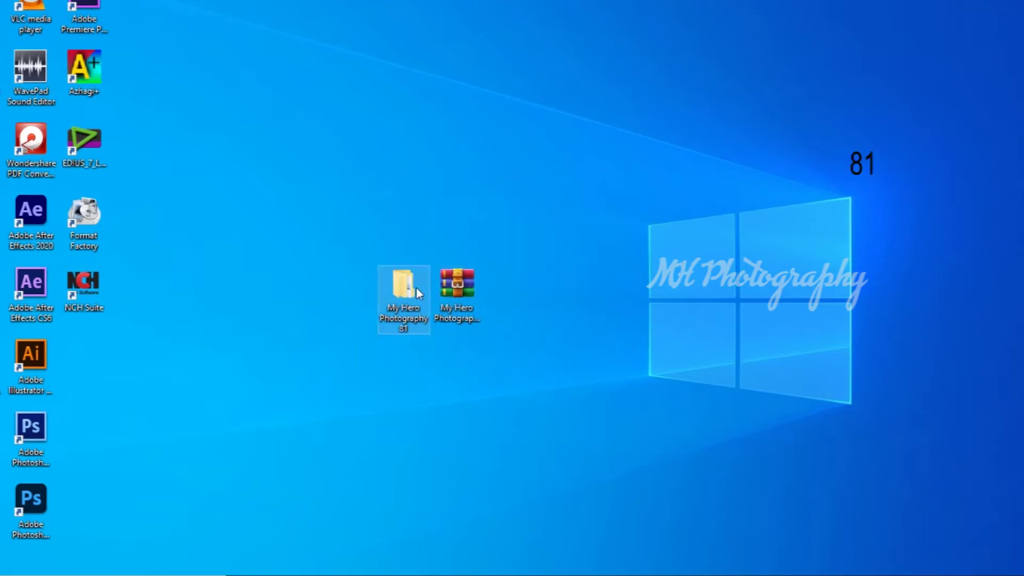
Open the inner My Hero Photography 81 folder and view MH (1)–MH (10) as large icons.
double_click(414, 288)
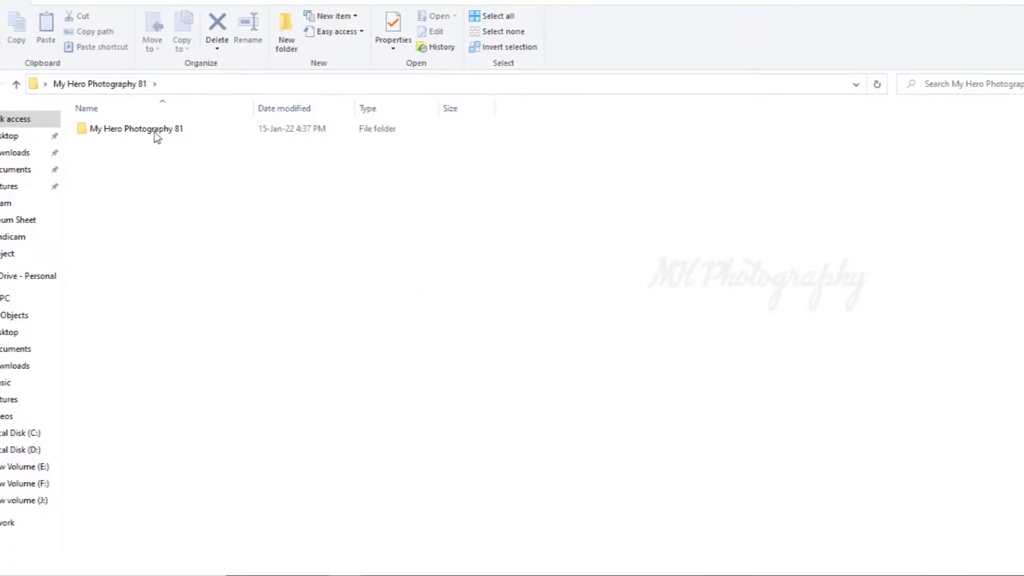
double_click(156, 135)
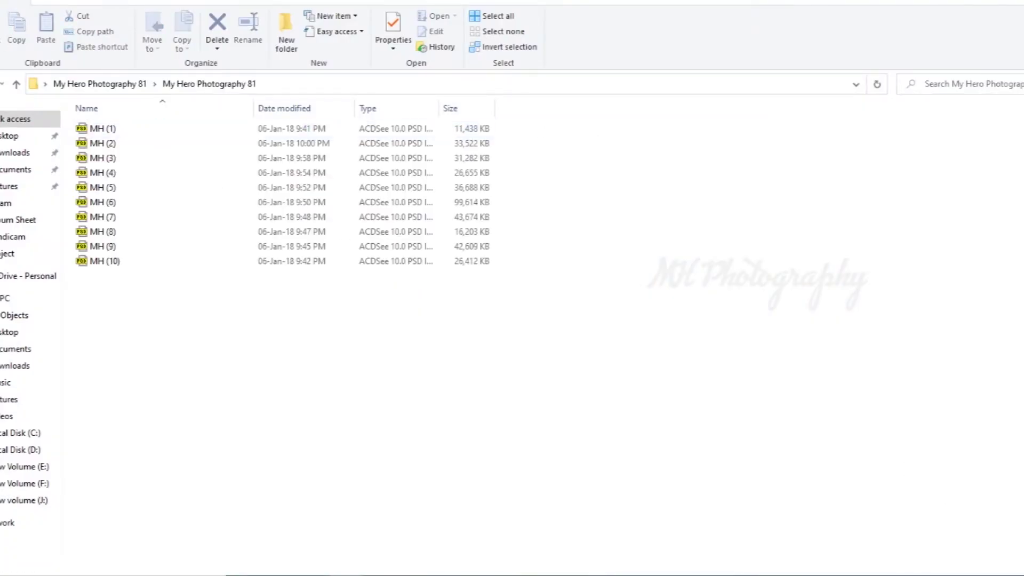
key(ctrl+shift+2)
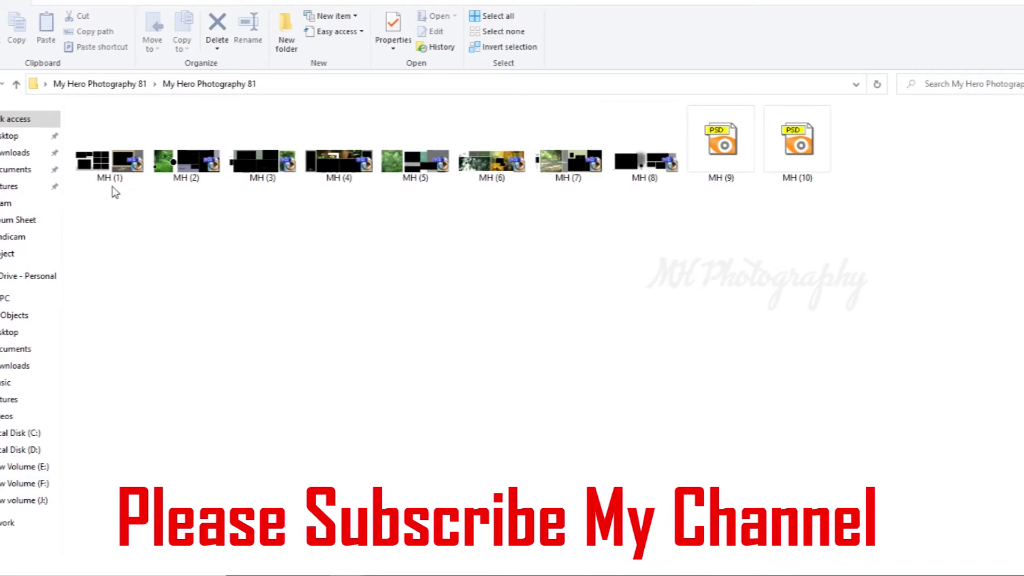
double_click(105, 168)
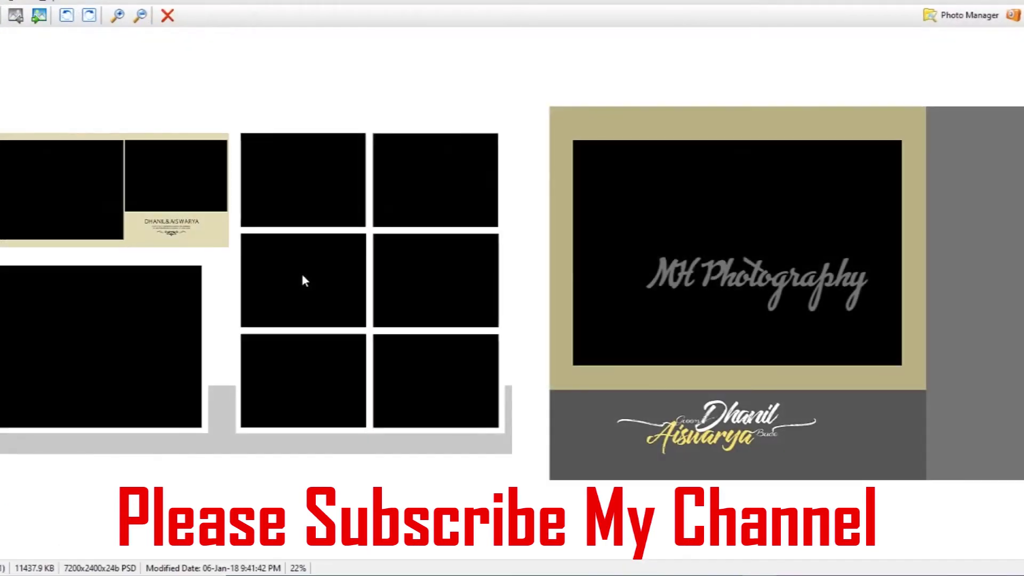
scroll(304, 506, down, 1)
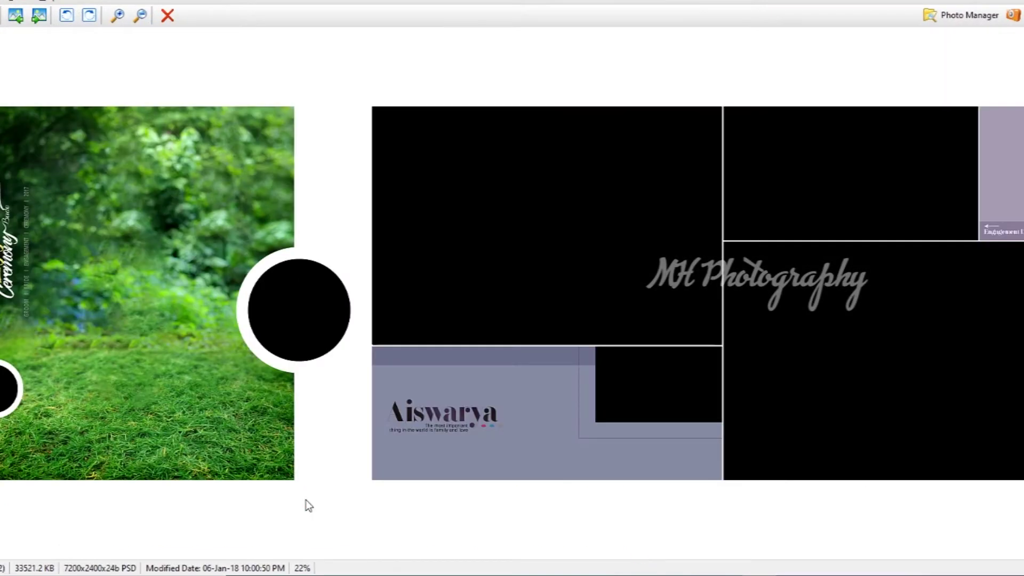
scroll(307, 495, down, 1)
scroll(307, 495, down, 1)
scroll(307, 495, down, 1)
scroll(306, 495, down, 1)
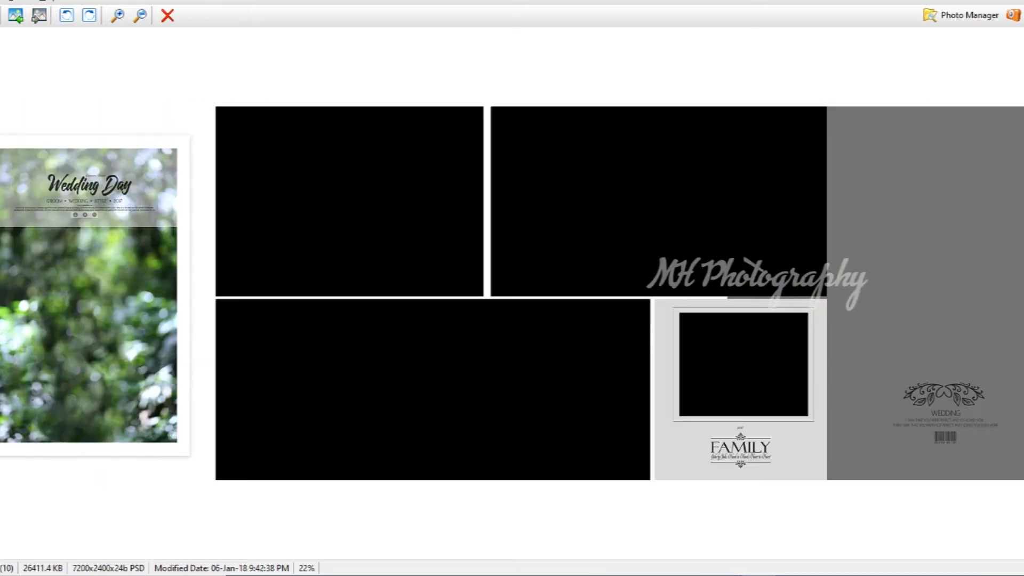
key(Escape)
click(872, 312)
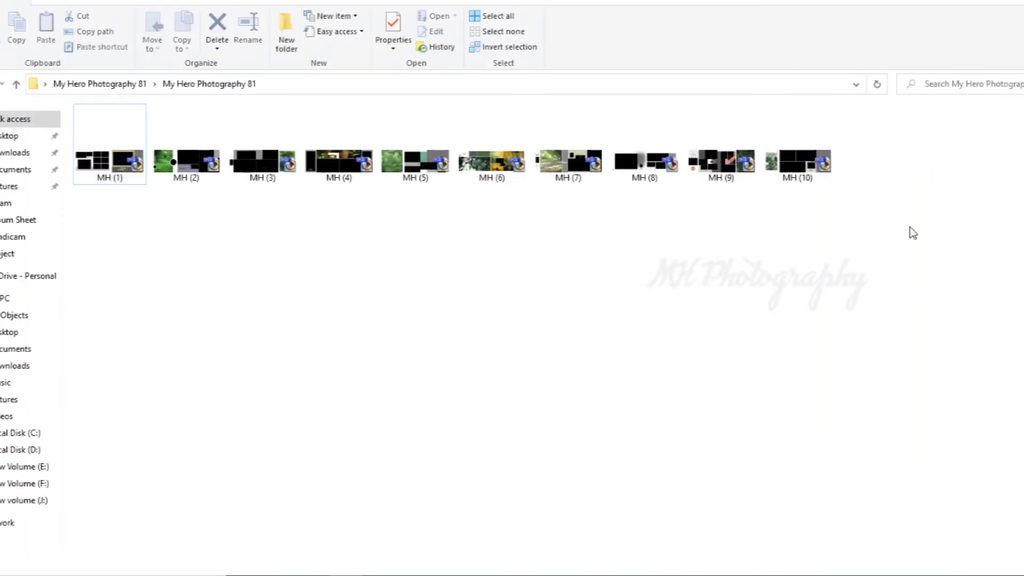
Select all ten MH PSD thumbnails and drop them onto the Photoshop window.
drag(772, 211, 112, 154)
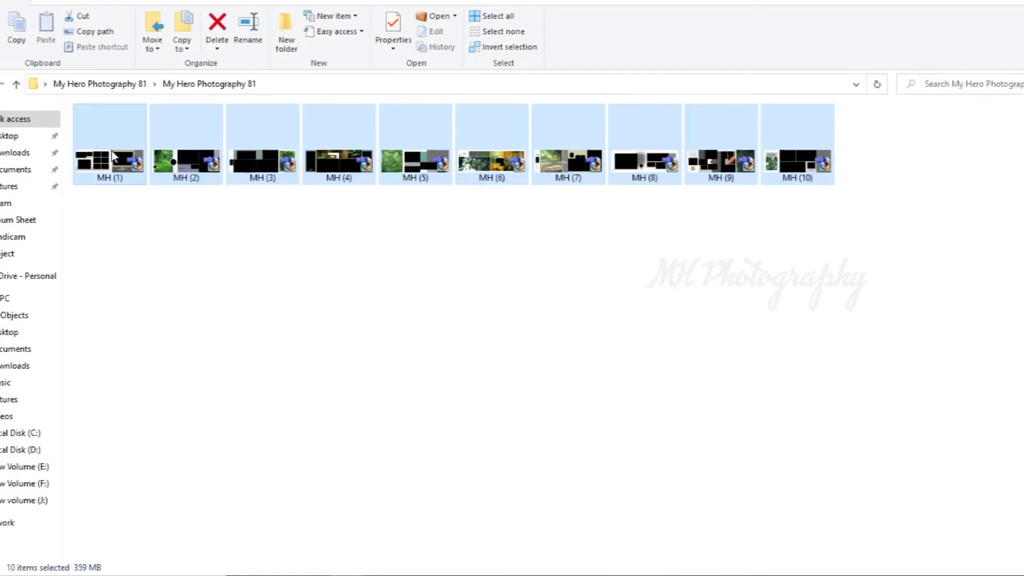
click(377, 306)
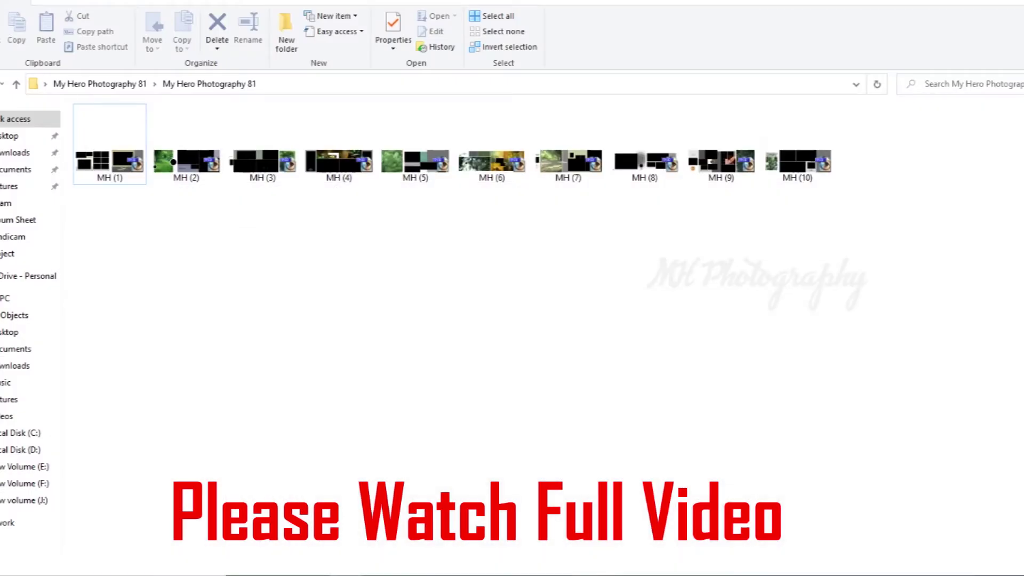
mouse_move(877, 210)
mouse_down()
mouse_move(111, 153)
mouse_move(589, 575)
mouse_up()
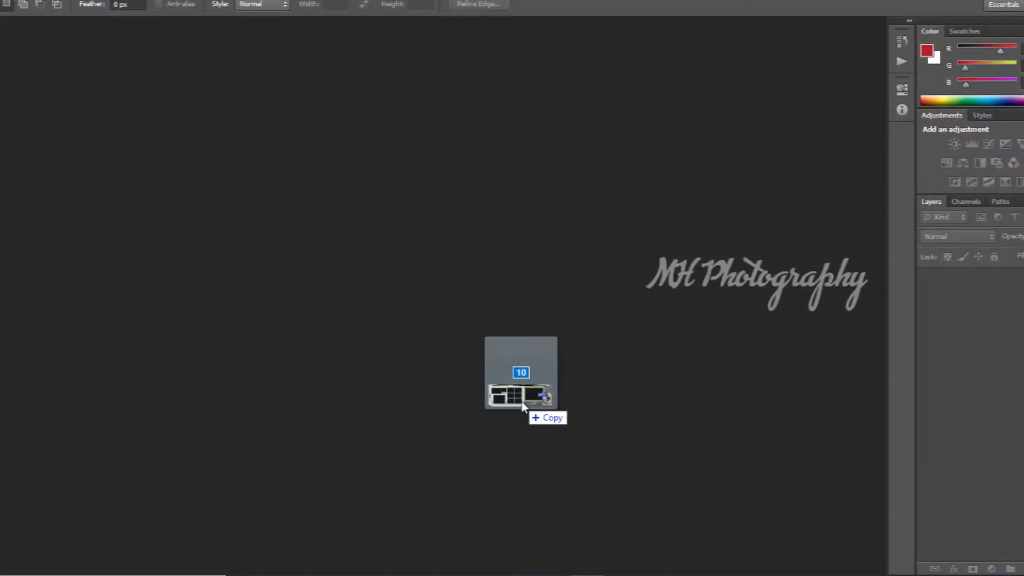
drag(587, 570, 446, 354)
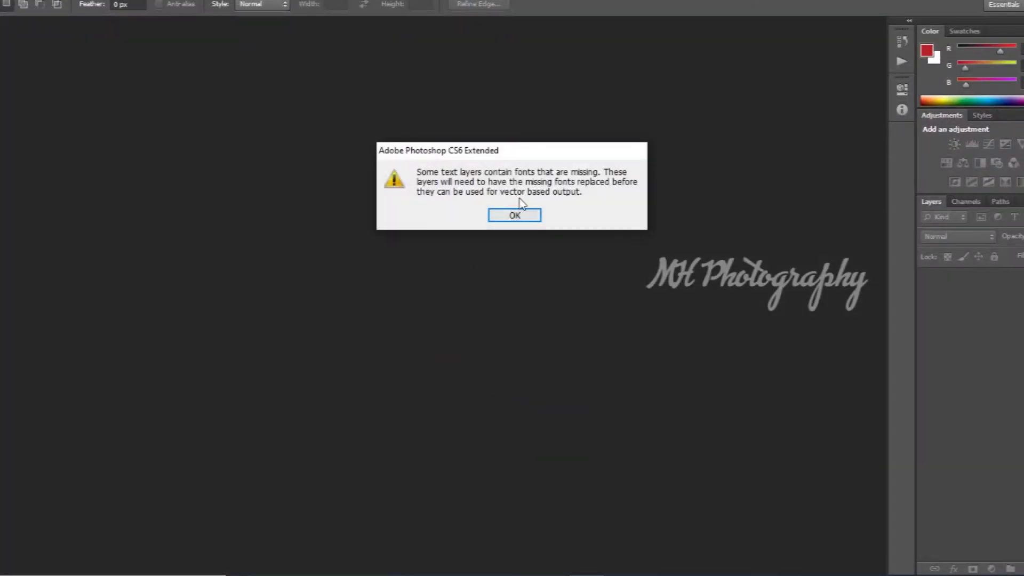
Dismiss the missing-fonts warnings and choose Keep Layers until all ten templates load.
click(515, 216)
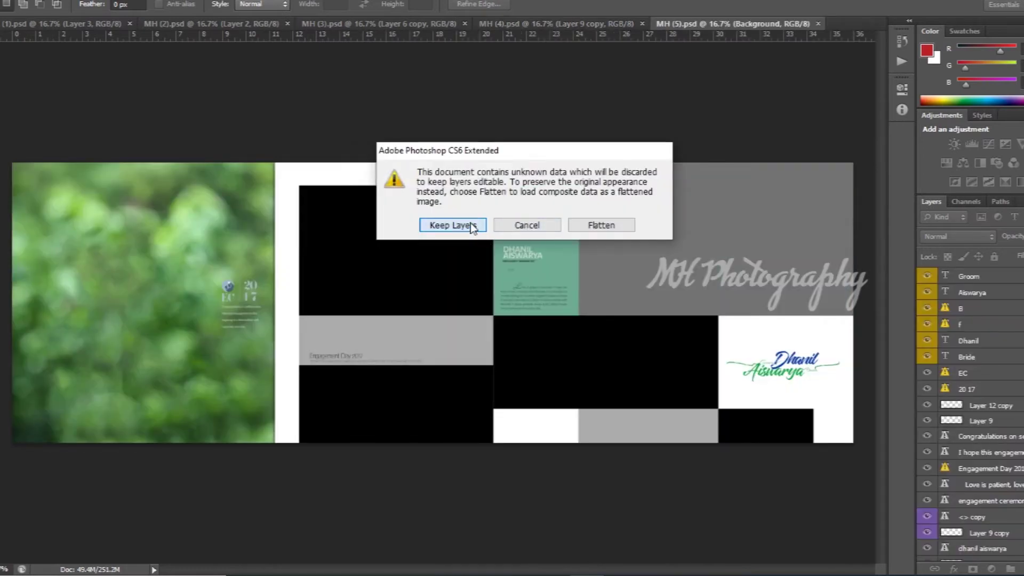
click(470, 224)
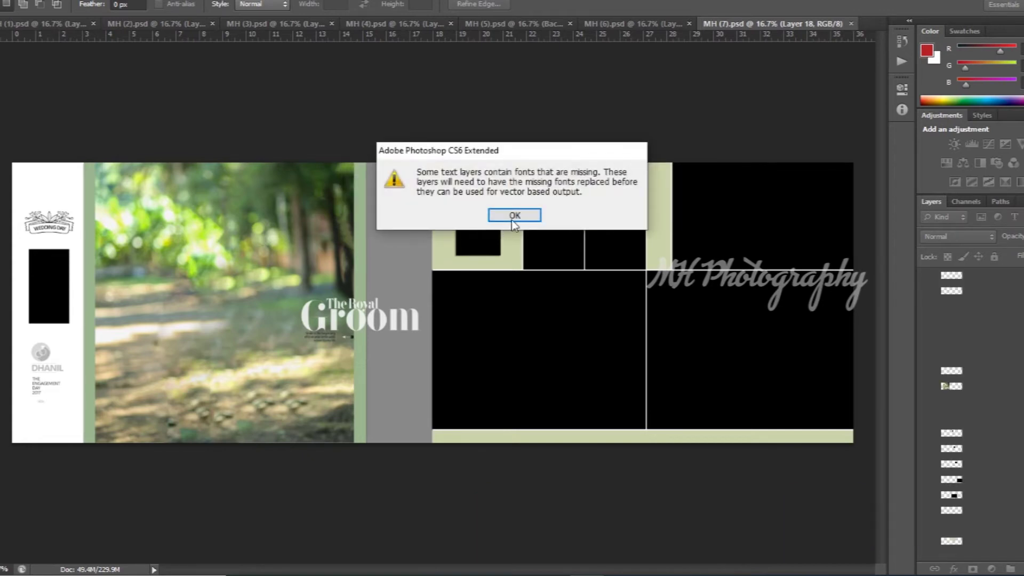
click(514, 216)
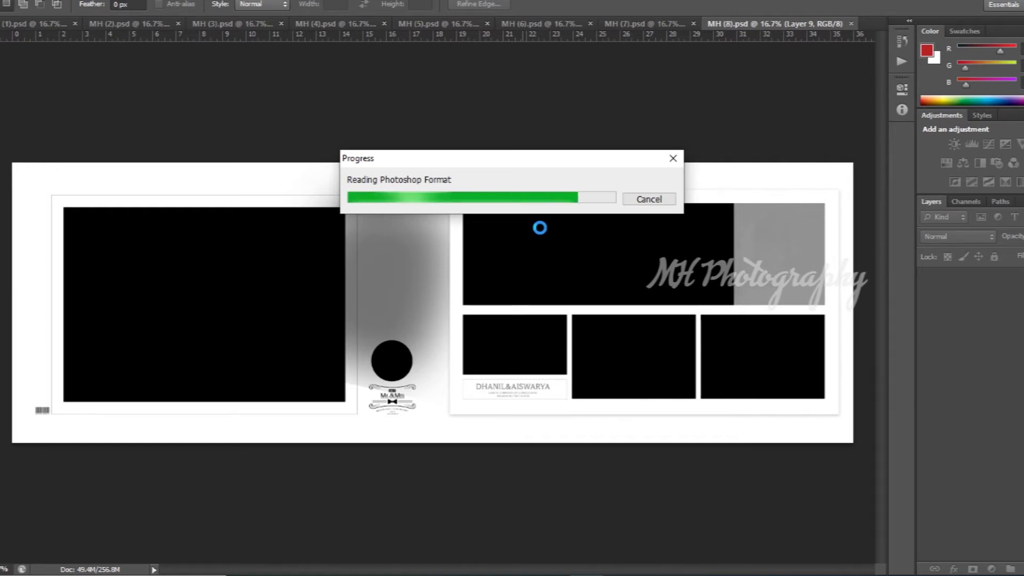
click(536, 219)
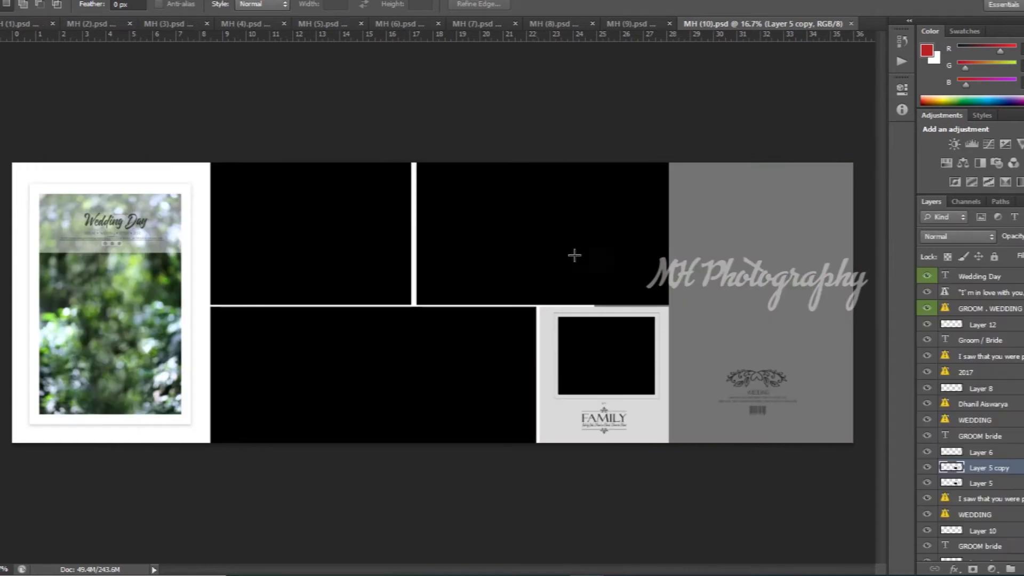
Hide MH (10)'s upper layers, from the Wedding Day text down through the right-hand panel.
key(v)
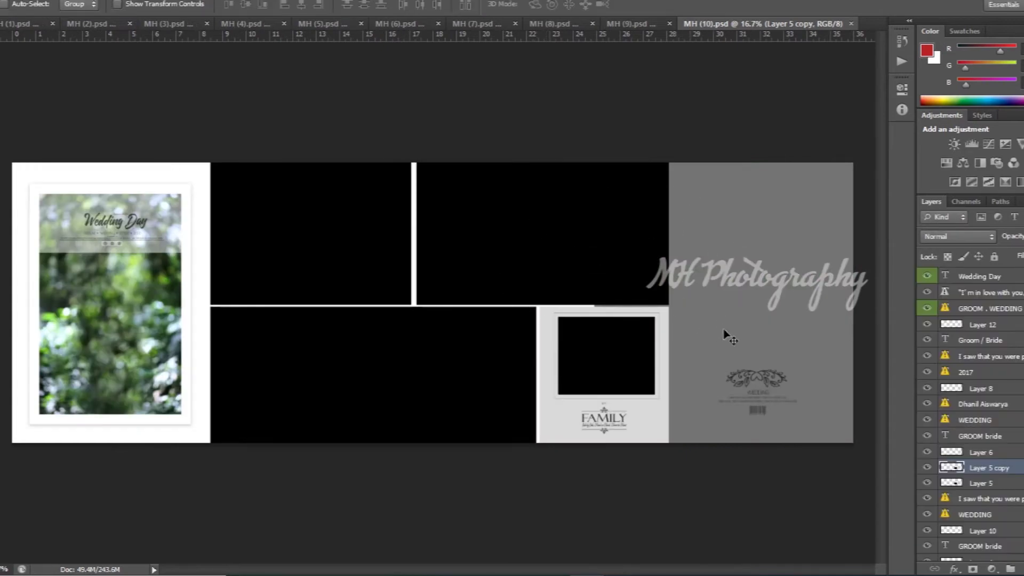
click(927, 276)
drag(929, 293, 927, 370)
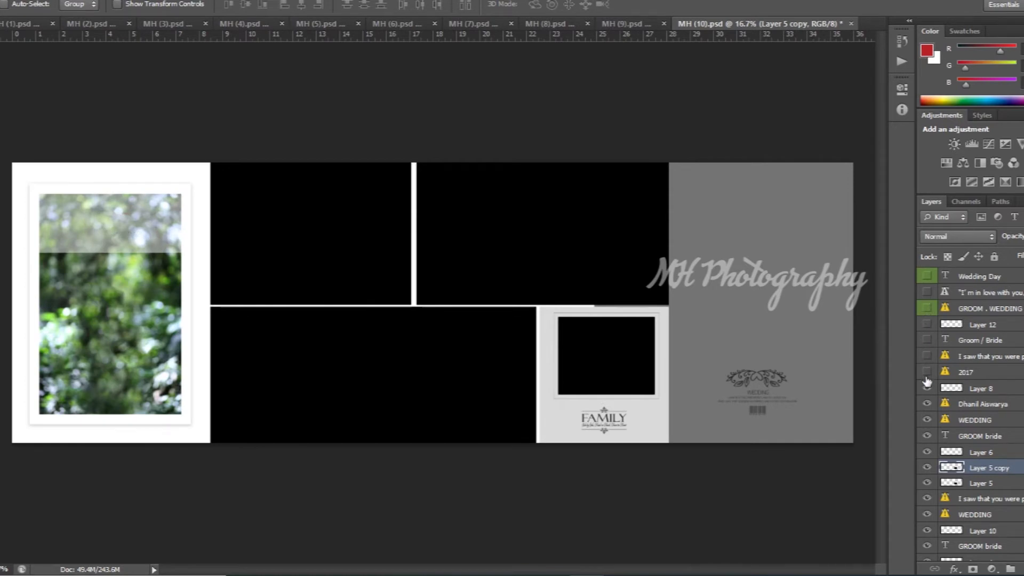
drag(927, 375, 928, 552)
click(927, 560)
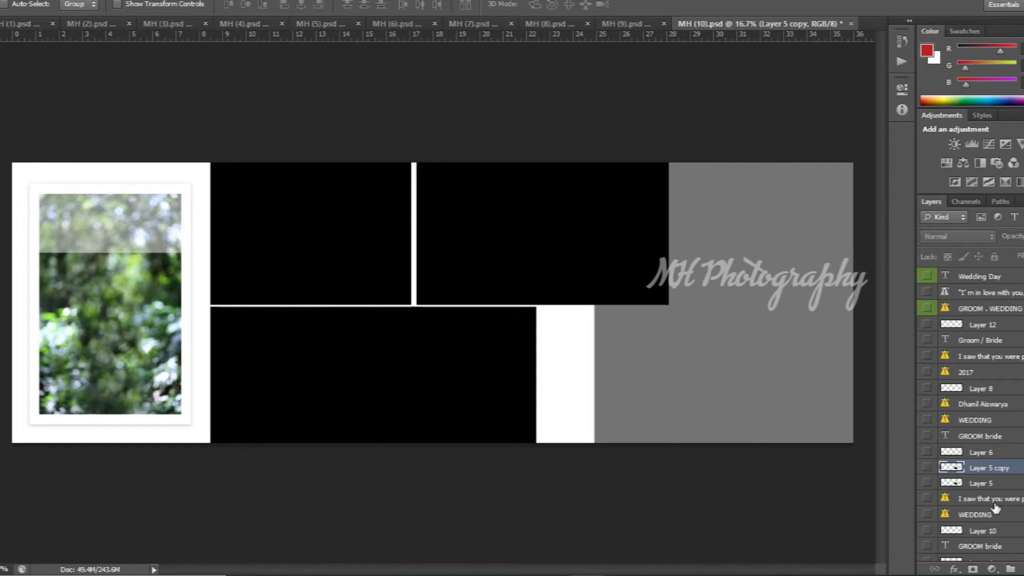
scroll(971, 417, down, 5)
scroll(971, 417, down, 5)
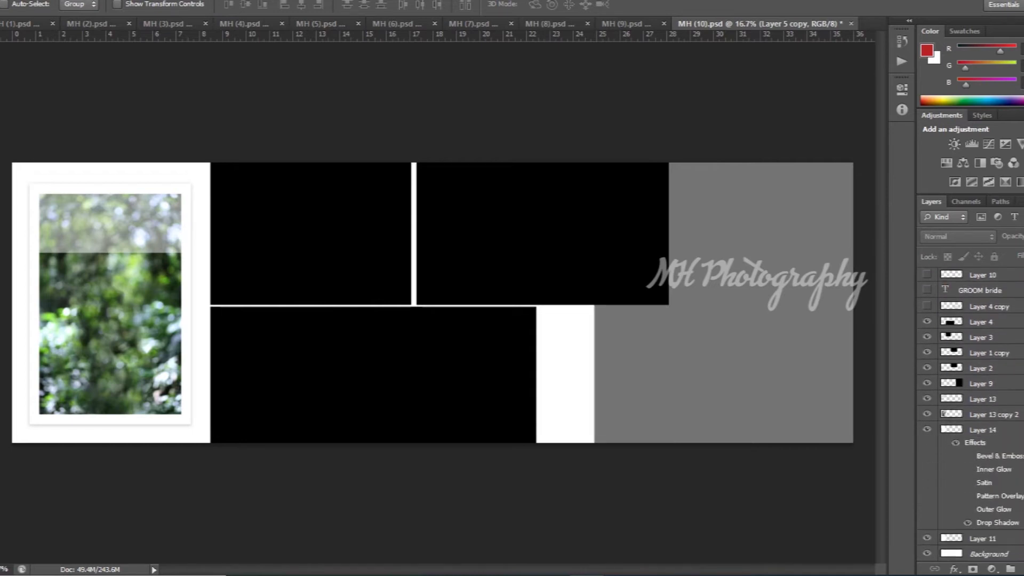
Hide the photo block layers, Layer 14 and the Background, then re-show the Background.
click(927, 322)
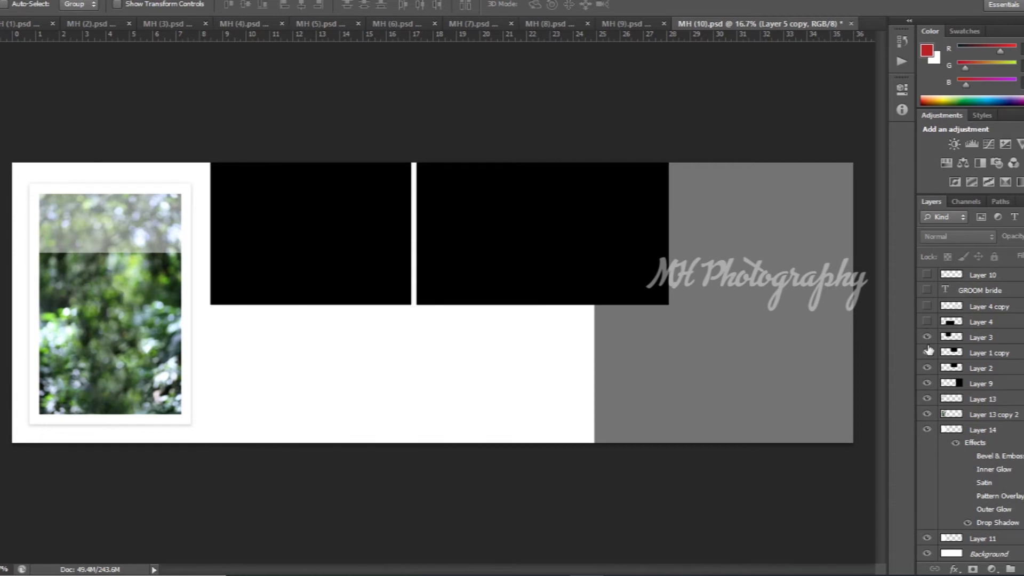
click(927, 353)
click(927, 384)
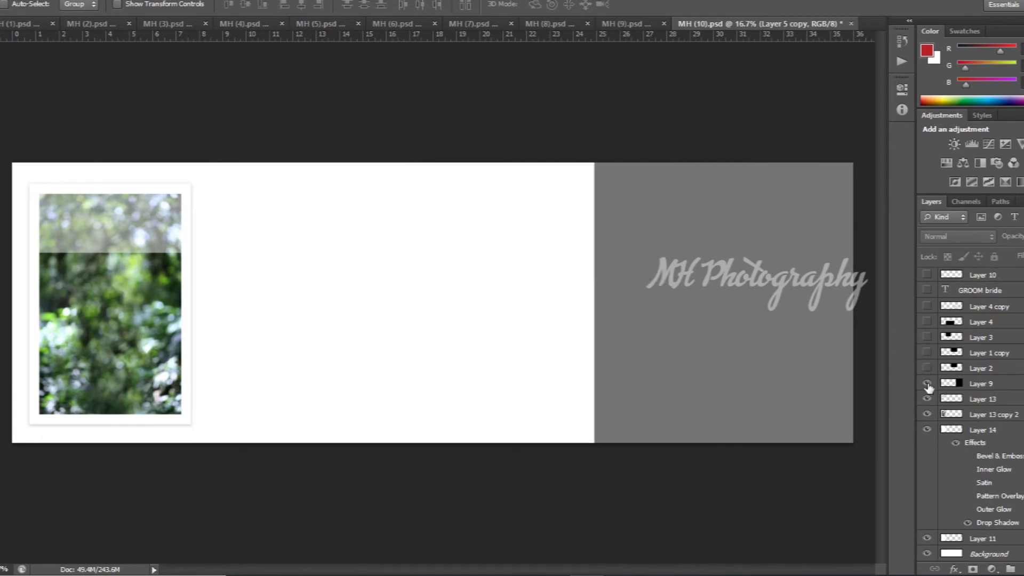
click(927, 415)
click(928, 430)
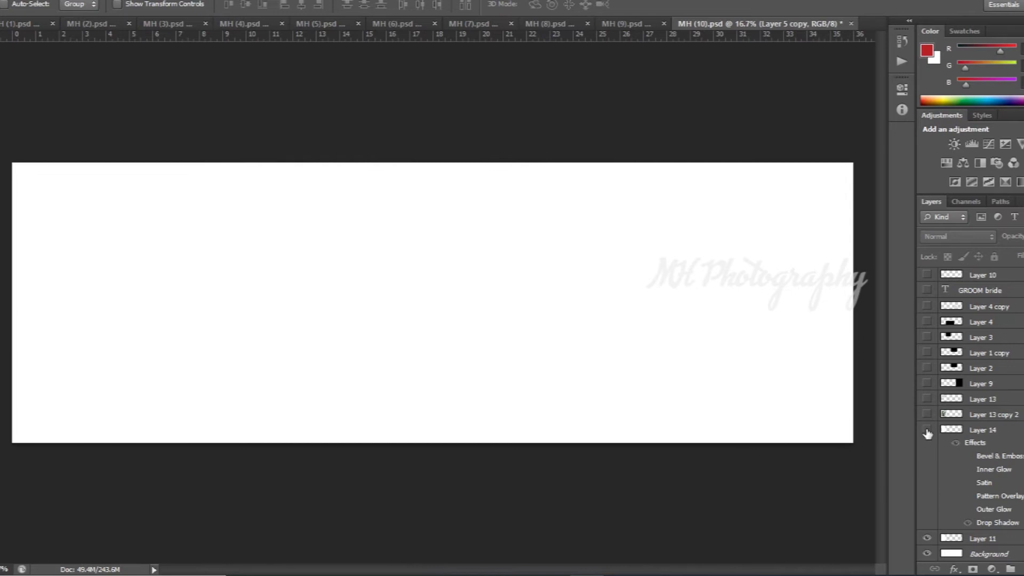
click(927, 554)
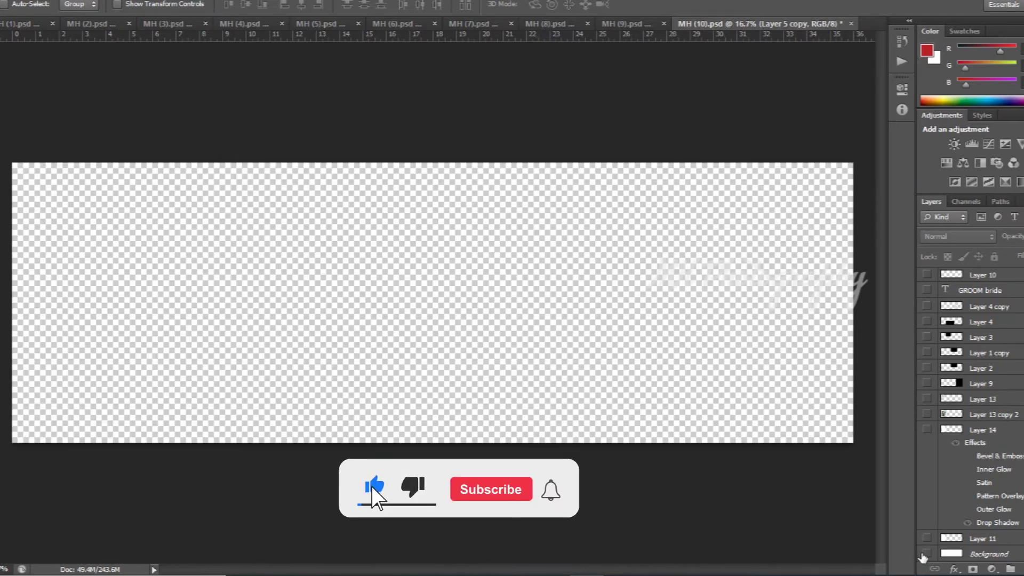
click(927, 553)
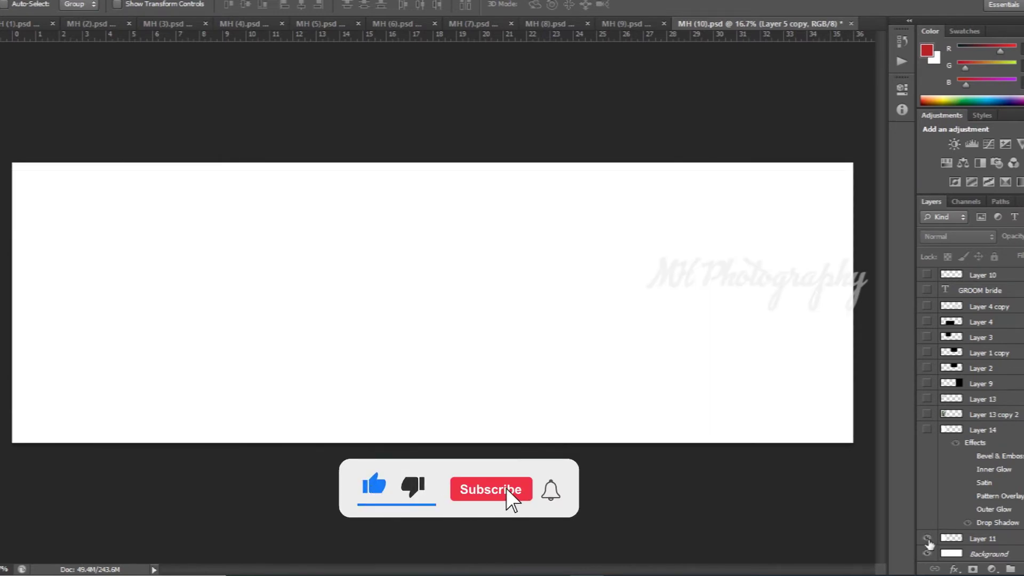
Turn all of MH (10)'s layers back on, from Layer 14 up to the Wedding Day text.
drag(929, 544, 927, 290)
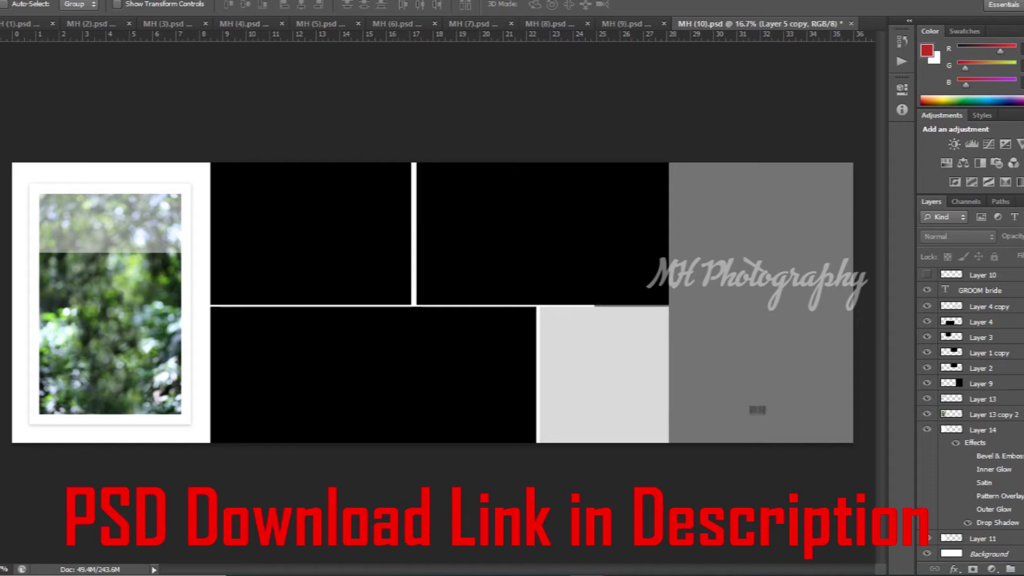
scroll(928, 460, up, 3)
scroll(929, 459, up, 2)
drag(929, 475, 928, 375)
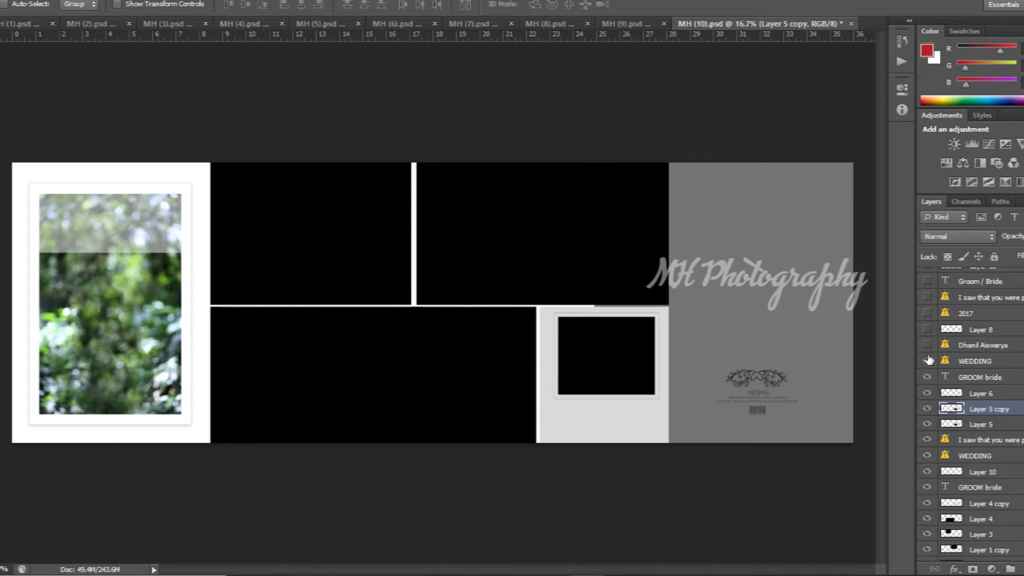
drag(929, 341, 928, 318)
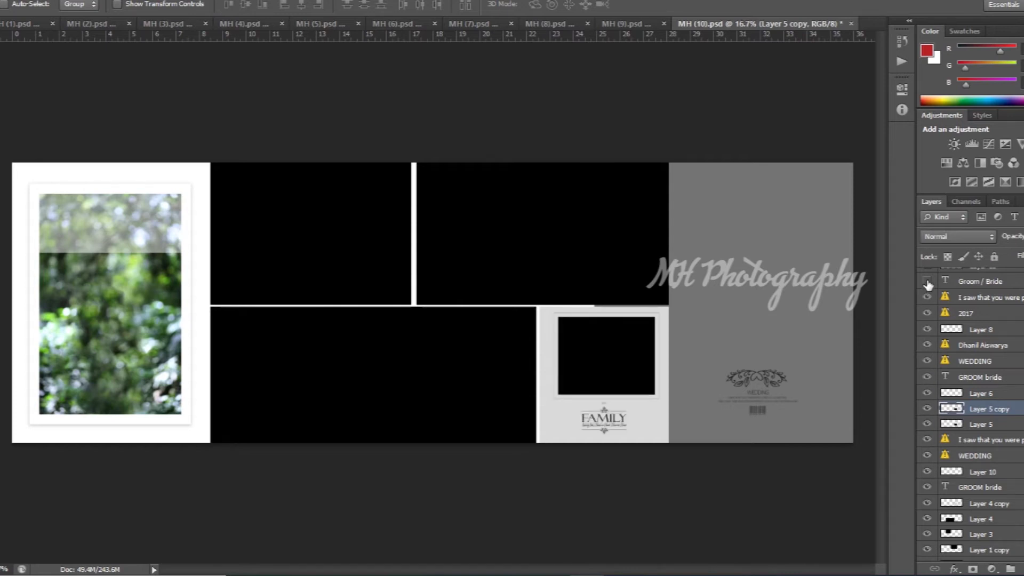
scroll(971, 415, up, 3)
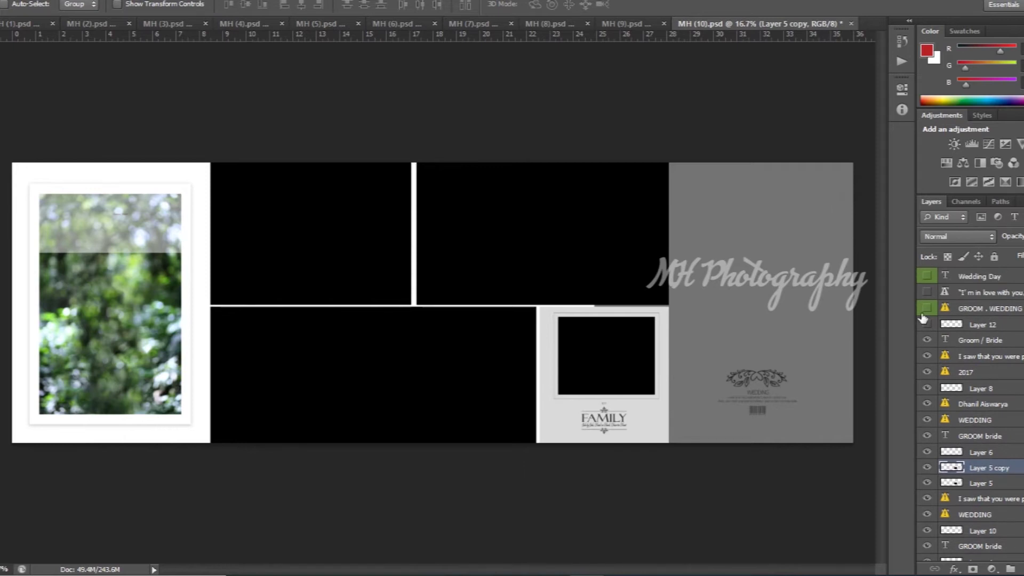
drag(928, 330, 928, 281)
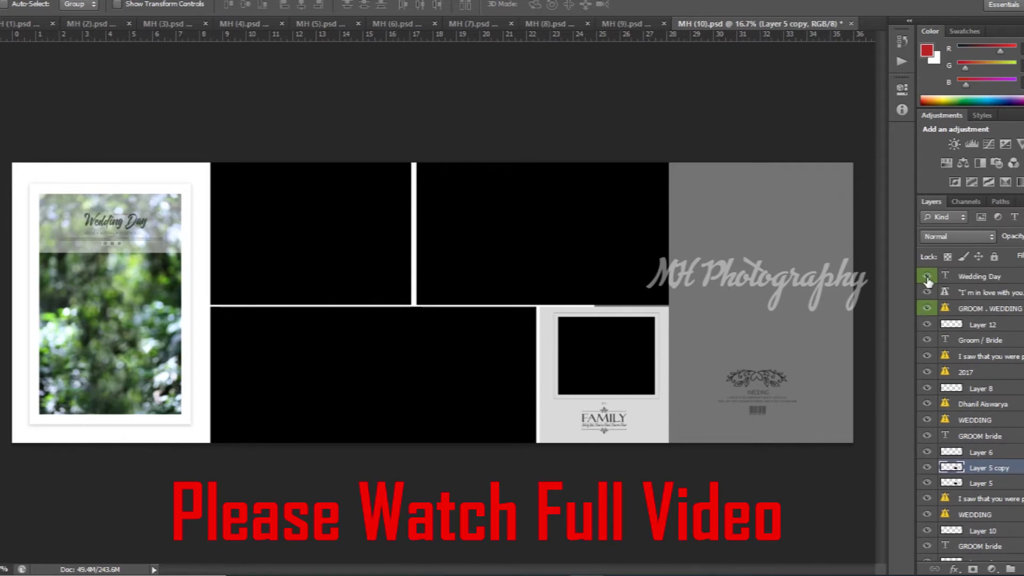
Close MH (10) without saving and hide Layer 12 in MH (9).
click(852, 24)
click(518, 210)
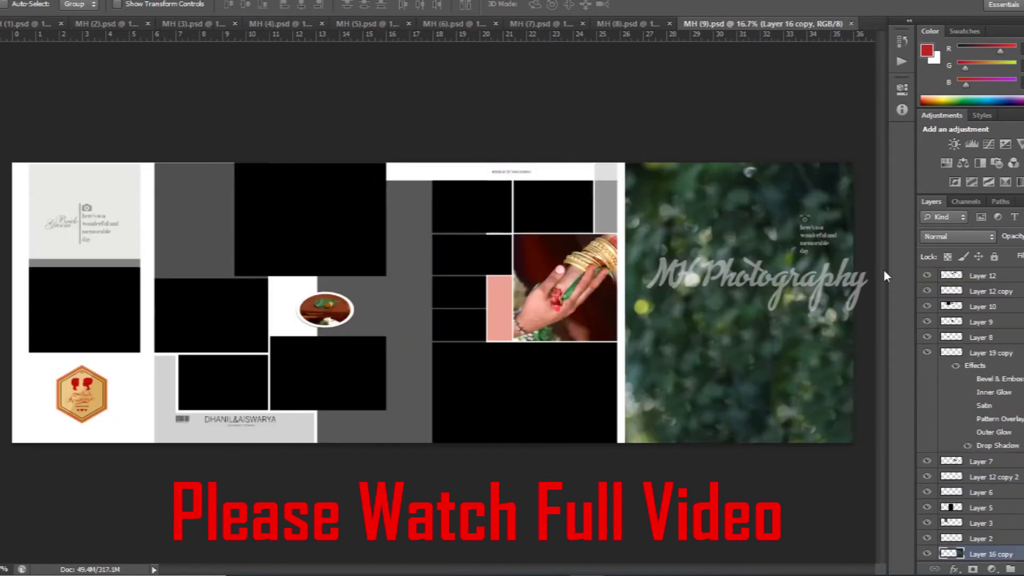
click(927, 276)
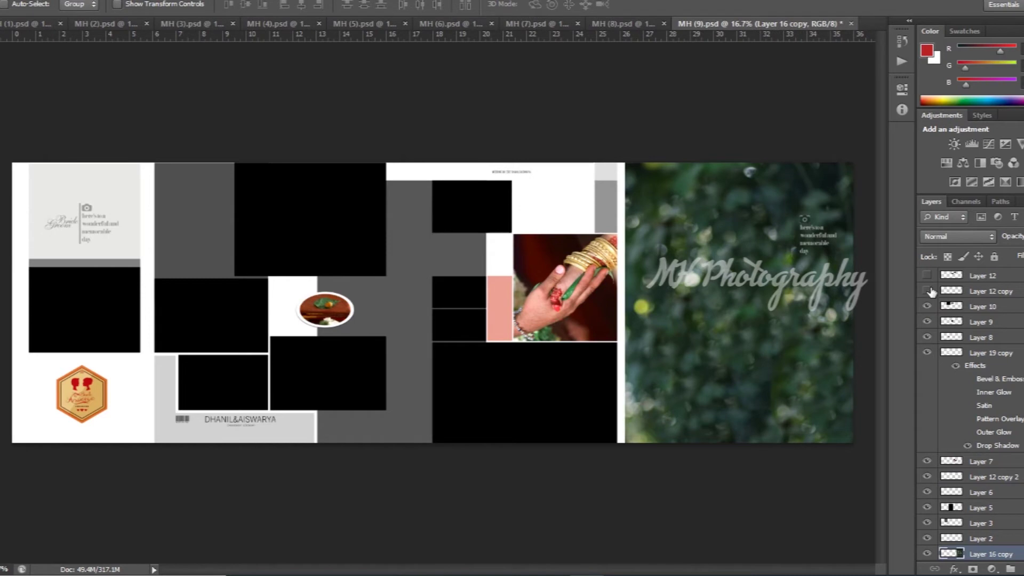
Hide MH (9)'s Layer 10 through Layer 19 copy plus the Bride, Groom and top layers.
drag(927, 306, 932, 412)
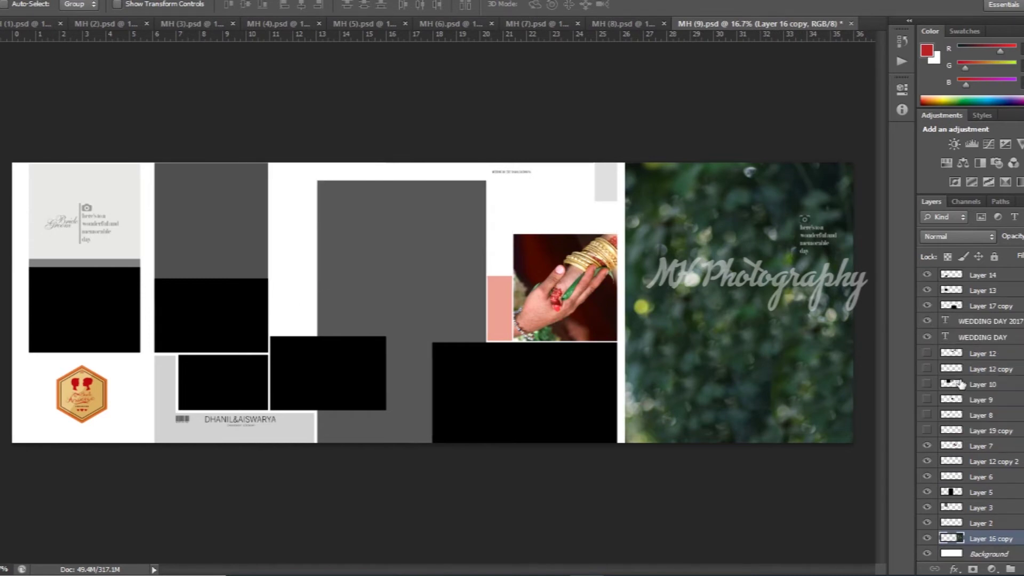
scroll(931, 341, up, 1)
scroll(936, 320, up, 3)
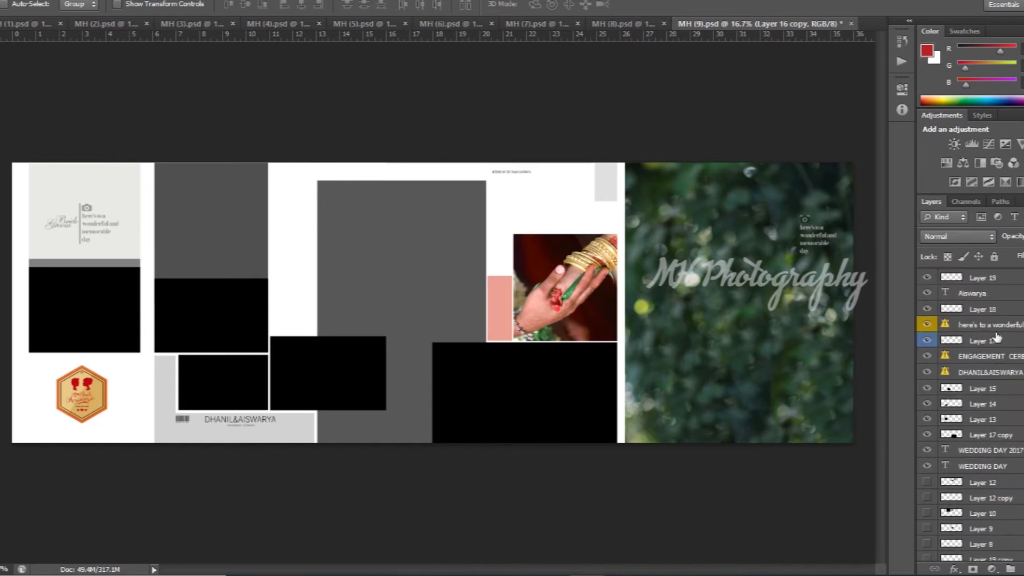
scroll(942, 299, up, 3)
drag(927, 276, 927, 497)
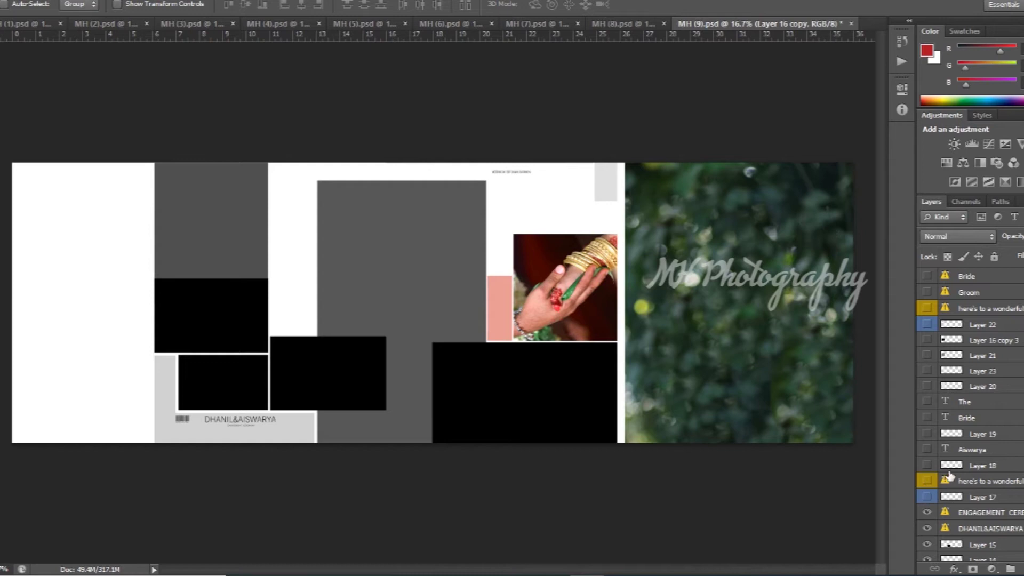
Hide the engagement and name text plus Layers 15, 14, 7, 12 copy 2, 6 and 5.
scroll(960, 469, down, 2)
scroll(963, 469, down, 2)
scroll(963, 458, down, 2)
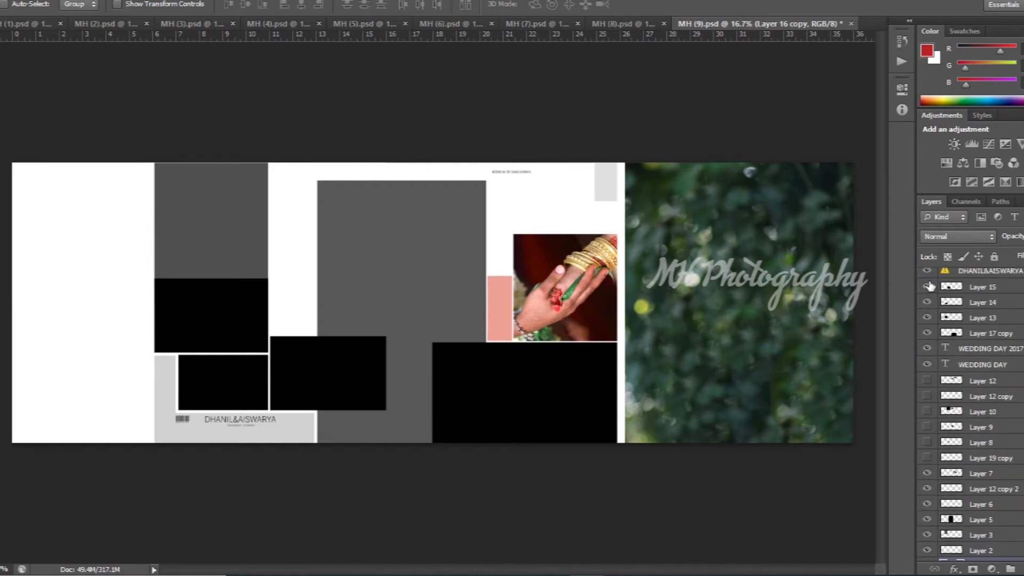
scroll(1003, 334, up, 1)
drag(929, 289, 929, 411)
scroll(931, 438, down, 2)
mouse_move(927, 448)
mouse_down()
mouse_move(929, 557)
mouse_move(929, 323)
mouse_move(945, 333)
mouse_up()
scroll(954, 350, up, 2)
Re-show every MH (9) layer up to the Bride text, then request closing the document.
scroll(944, 384, up, 2)
scroll(926, 446, up, 1)
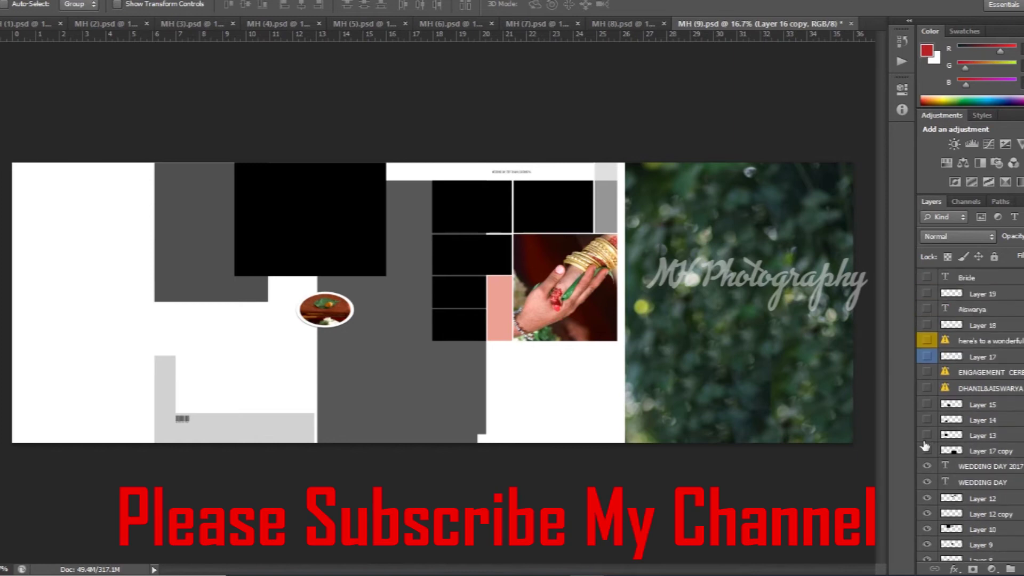
drag(928, 450, 928, 390)
click(929, 405)
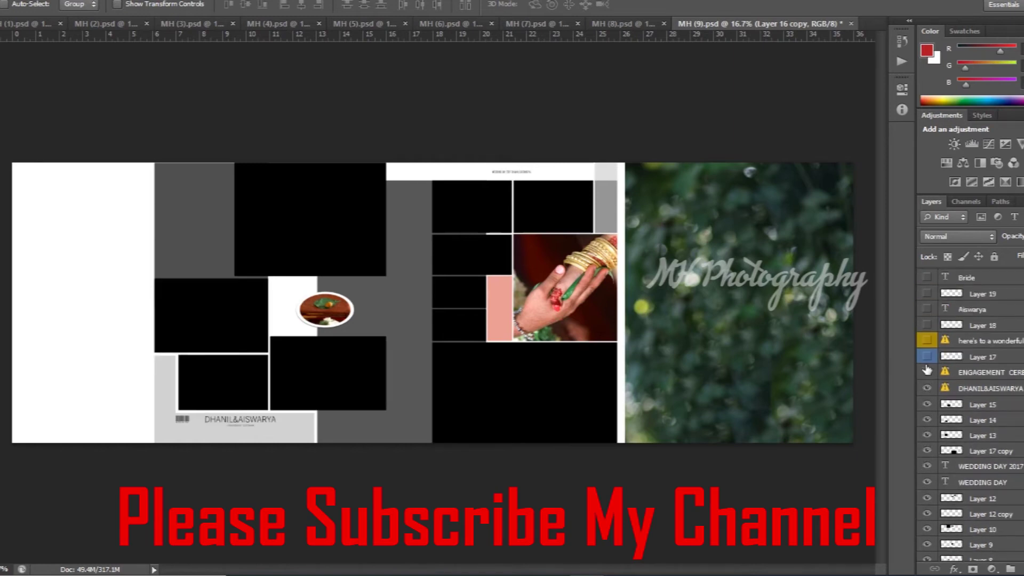
drag(927, 370, 928, 309)
scroll(939, 373, up, 3)
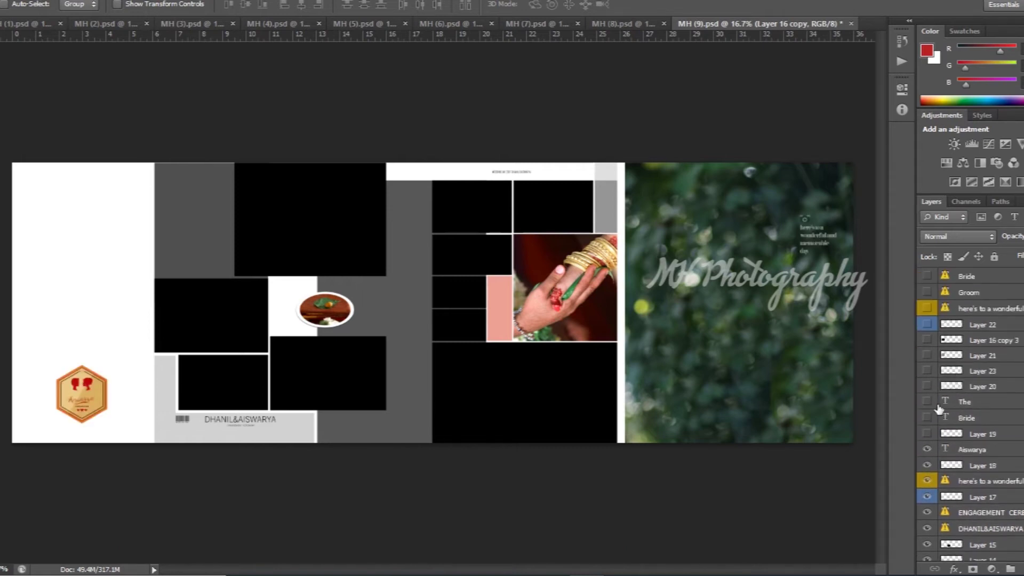
drag(929, 425, 928, 276)
key(ctrl+w)
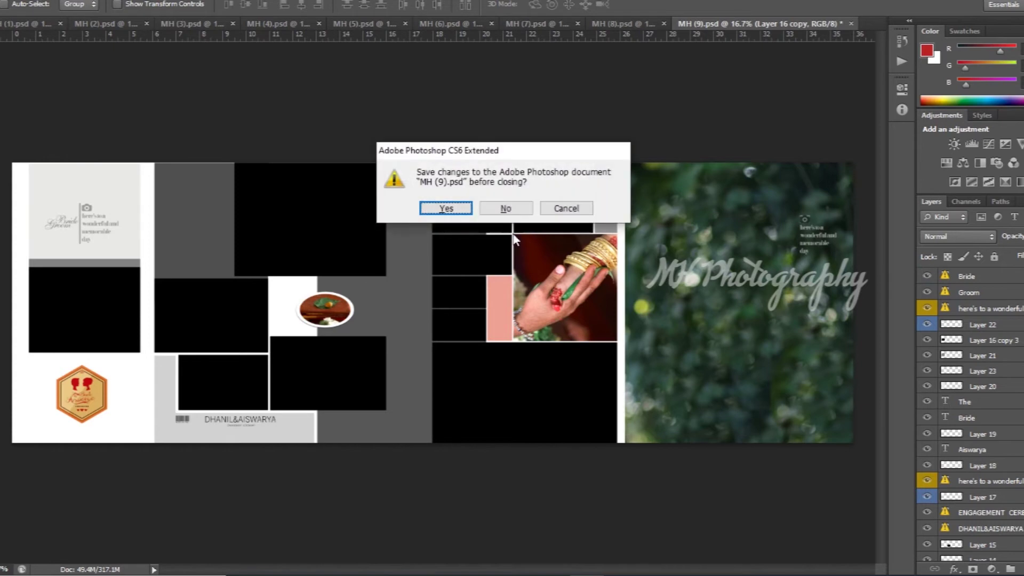
Close MH (9) without saving, then hide MH (8)'s layers from WEDDING DAY2018 down to the background.
click(508, 211)
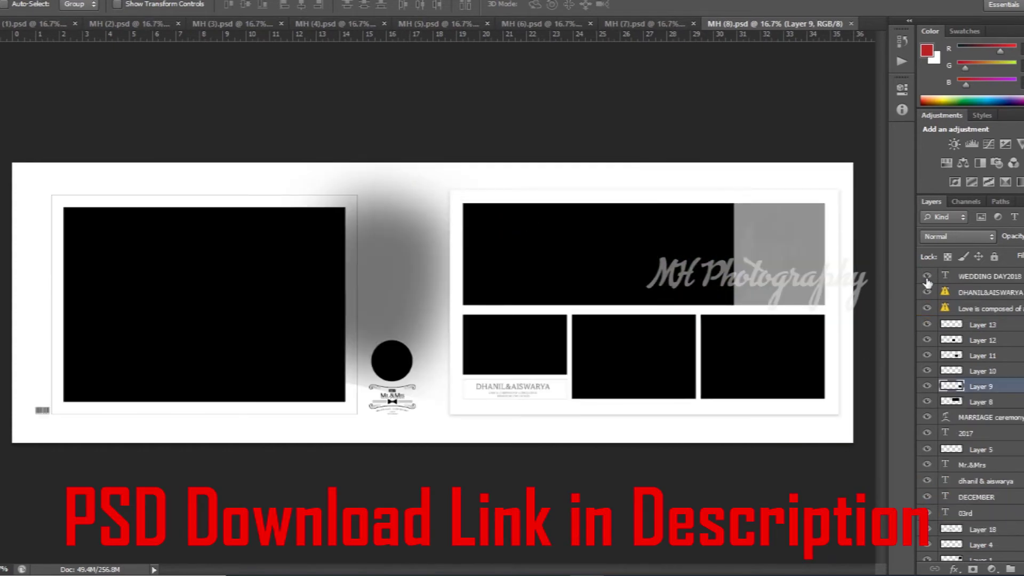
click(927, 277)
drag(928, 298, 929, 430)
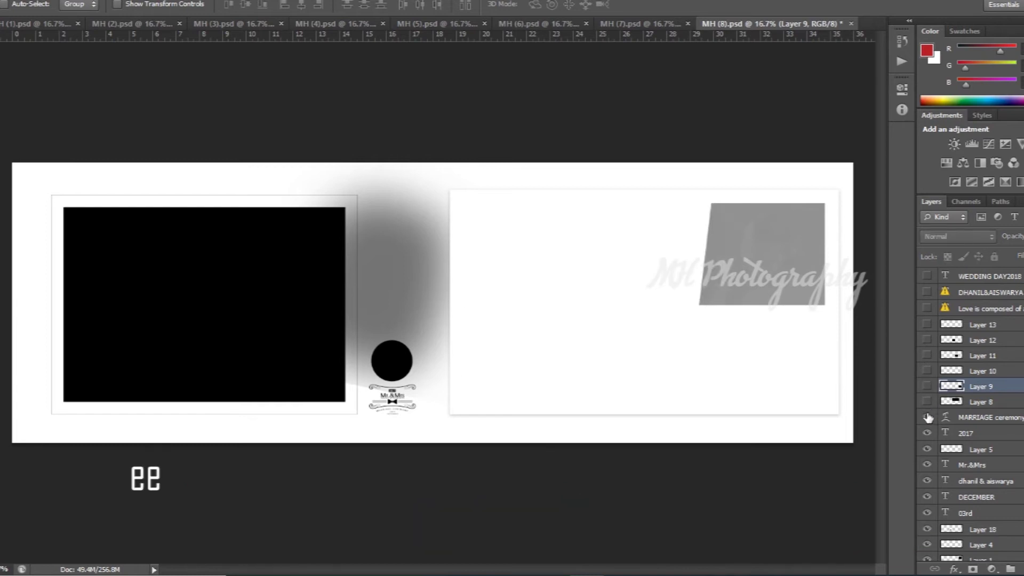
drag(927, 457, 929, 556)
click(929, 545)
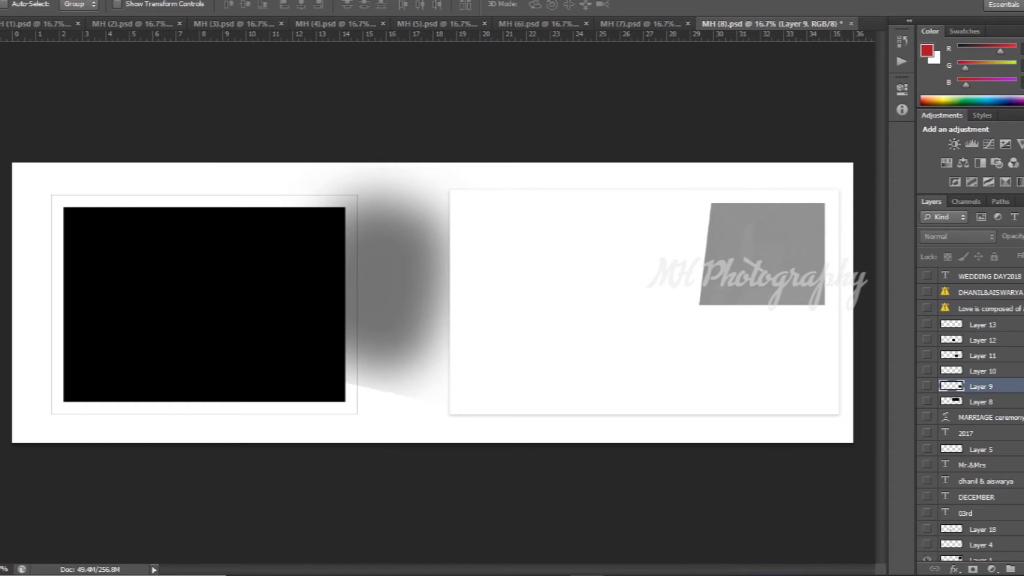
scroll(971, 416, down, 5)
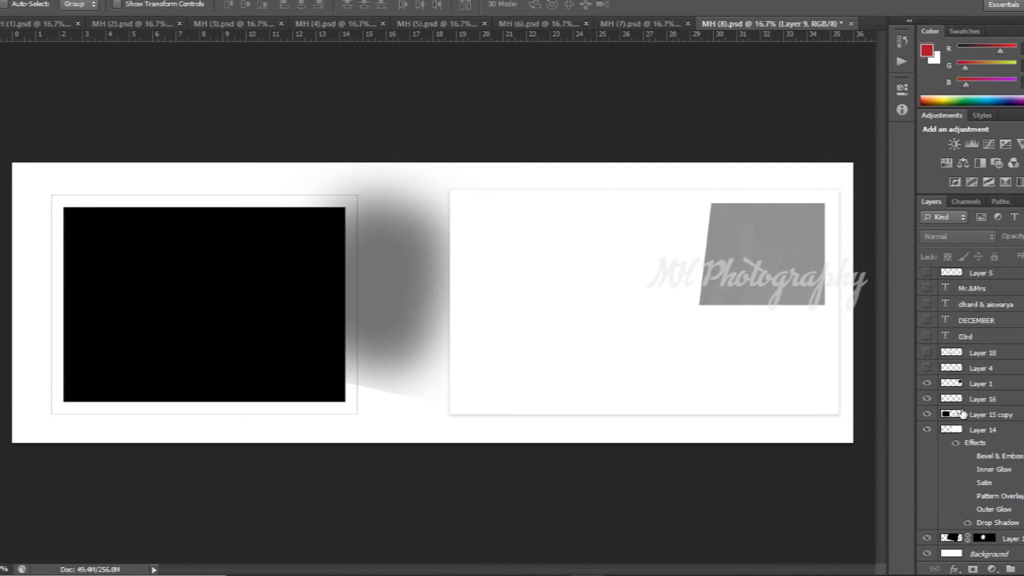
drag(929, 385, 928, 500)
click(929, 539)
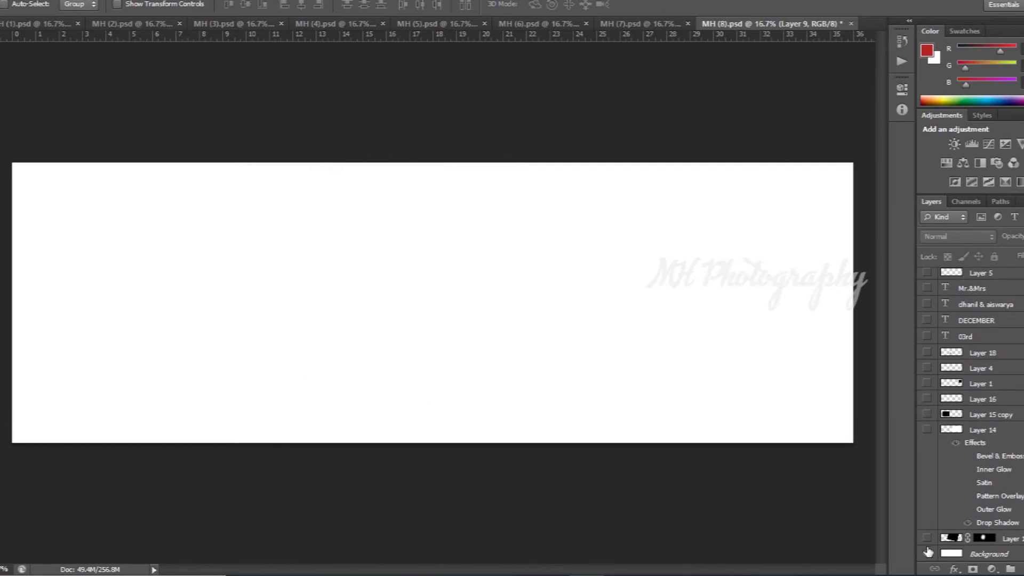
click(928, 554)
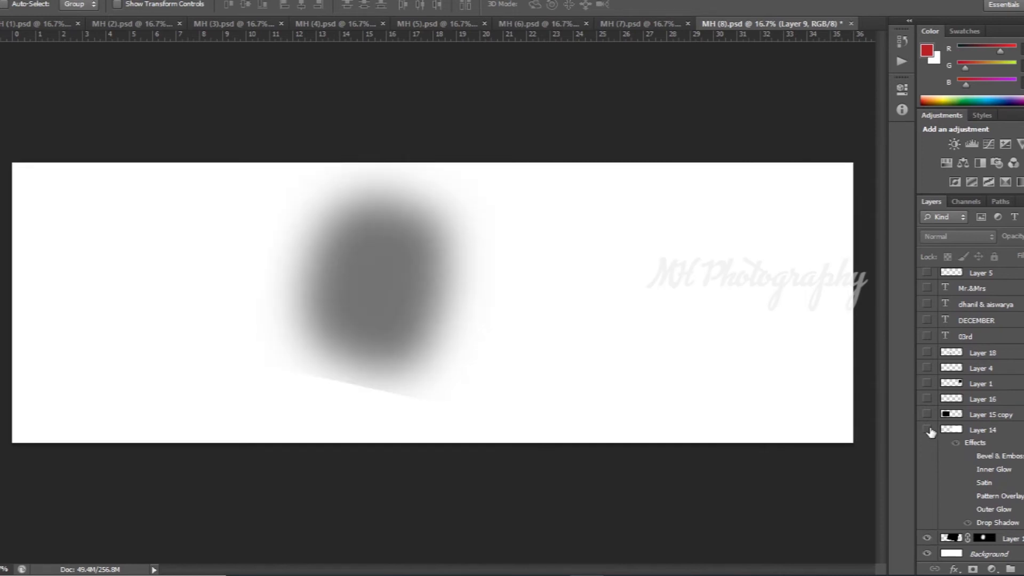
Restore MH (8)'s layers from Layer 14 up through Layer 9, then request closing it.
drag(928, 430, 930, 412)
click(929, 384)
drag(929, 384, 929, 301)
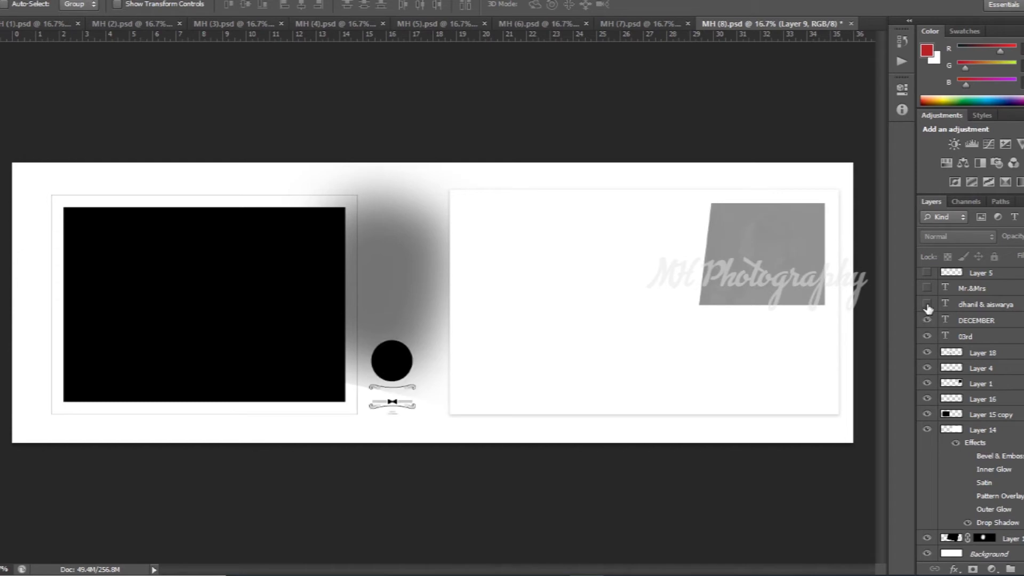
click(928, 290)
scroll(934, 405, up, 5)
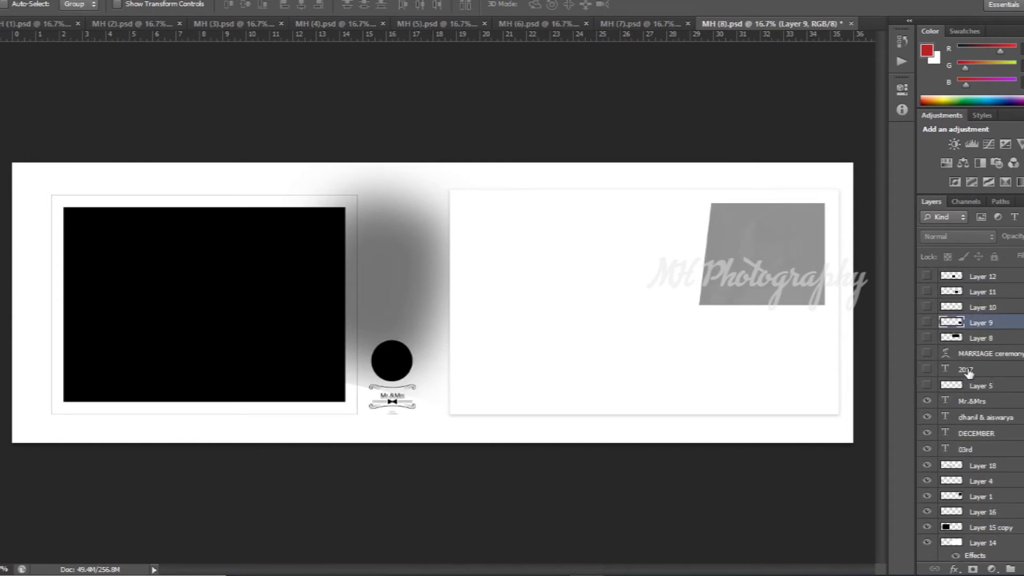
drag(929, 435, 928, 276)
scroll(951, 324, up, 1)
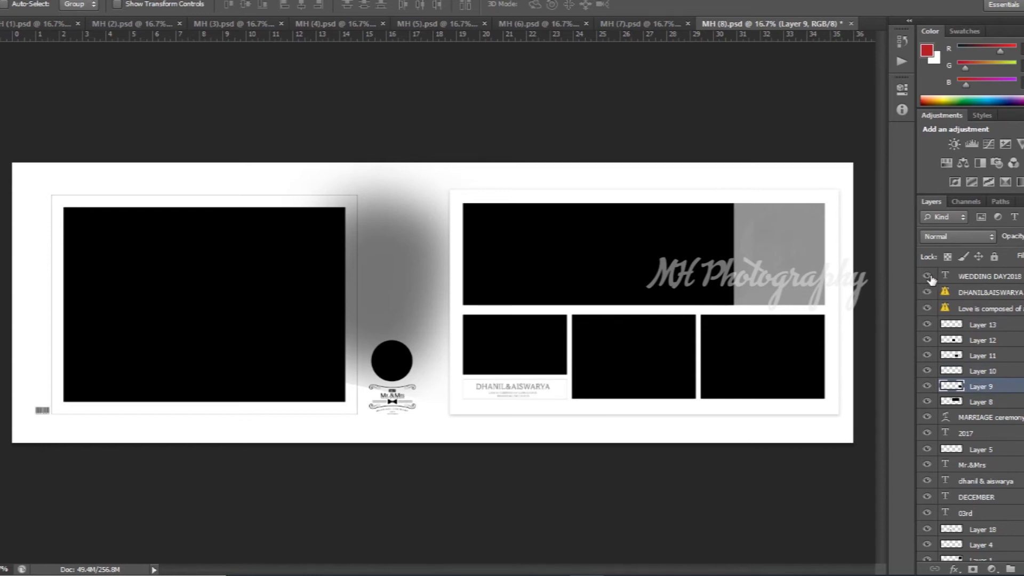
key(ctrl+w)
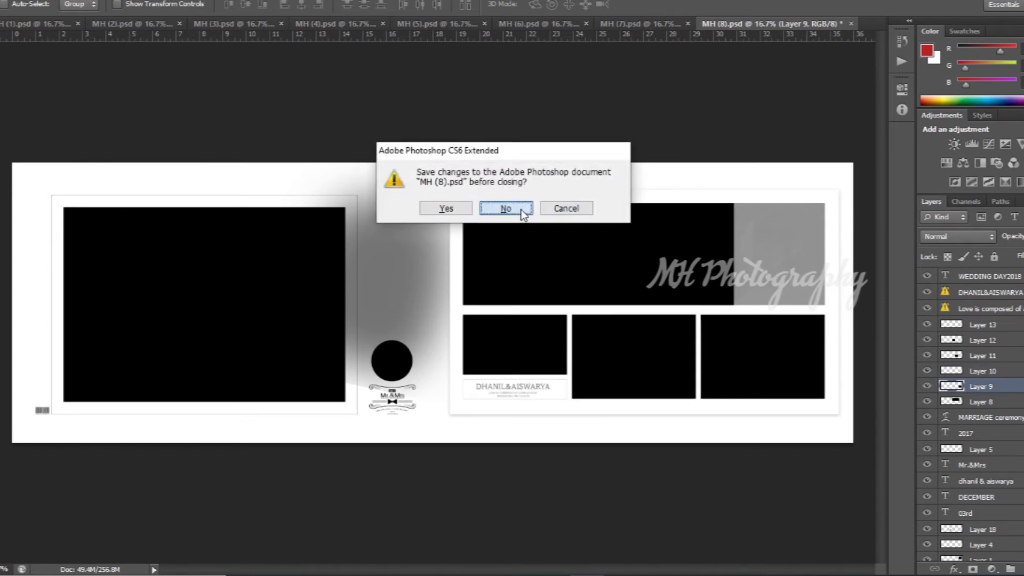
Close MH (8) without saving and clear the layer selection in MH (7).
click(523, 214)
scroll(960, 315, up, 3)
scroll(955, 309, up, 5)
scroll(939, 299, up, 5)
key(ctrl+alt+a)
Hide MH (7)'s Layer 12, text layers, green and black background blocks, and round logo.
click(927, 277)
drag(927, 308, 927, 531)
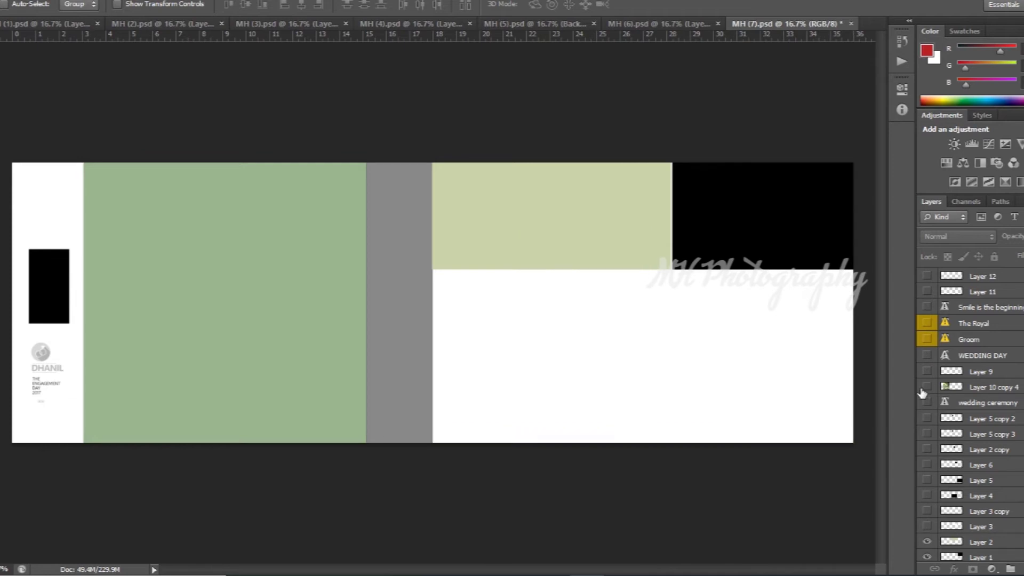
scroll(923, 393, down, 5)
scroll(923, 393, down, 5)
scroll(923, 393, up, 2)
drag(928, 304, 928, 424)
mouse_move(927, 473)
mouse_down()
mouse_move(928, 555)
mouse_move(930, 428)
mouse_up()
Turn Layer 8's green panel and Layer 8 copy through Layer 3 copy back on.
scroll(950, 470, down, 1)
scroll(948, 445, up, 3)
scroll(944, 445, up, 3)
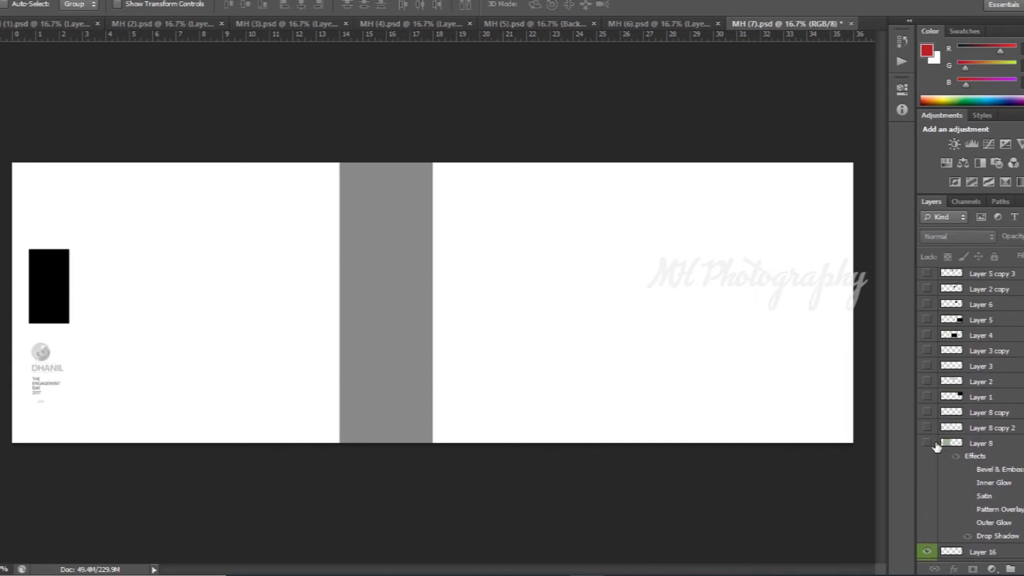
click(928, 442)
drag(928, 412, 929, 291)
Re-show layers from Layer 5 copy 3 up to WEDDING DAY, then close MH (7) without saving.
scroll(946, 380, up, 2)
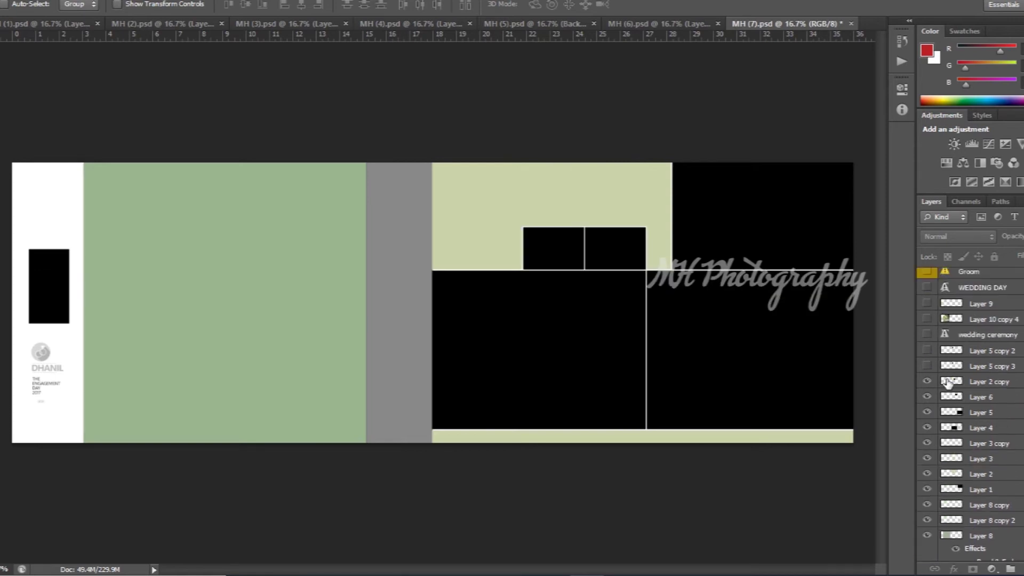
scroll(946, 380, up, 1)
click(927, 412)
drag(927, 402, 927, 295)
scroll(928, 299, up, 1)
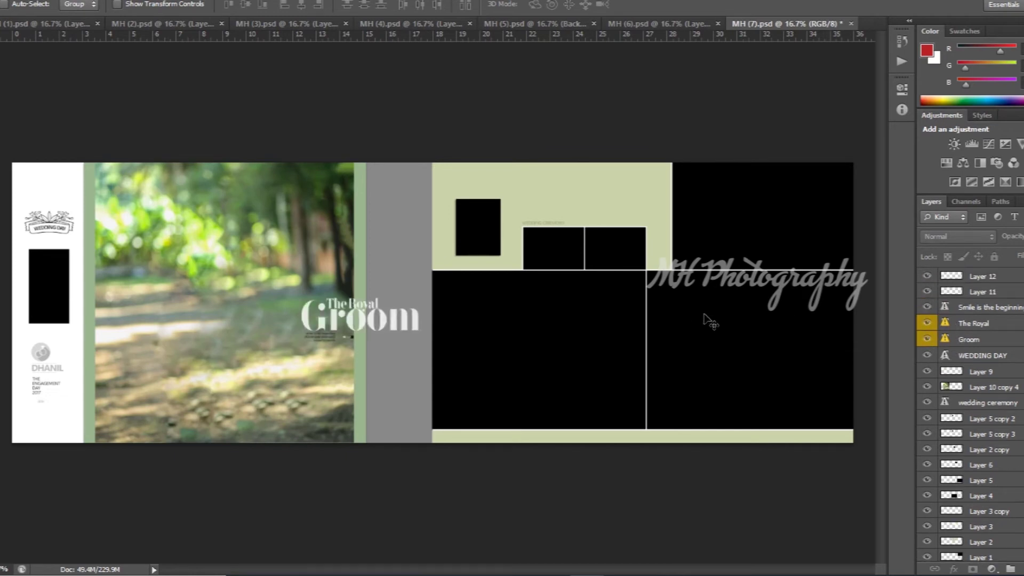
key(ctrl+w)
click(505, 208)
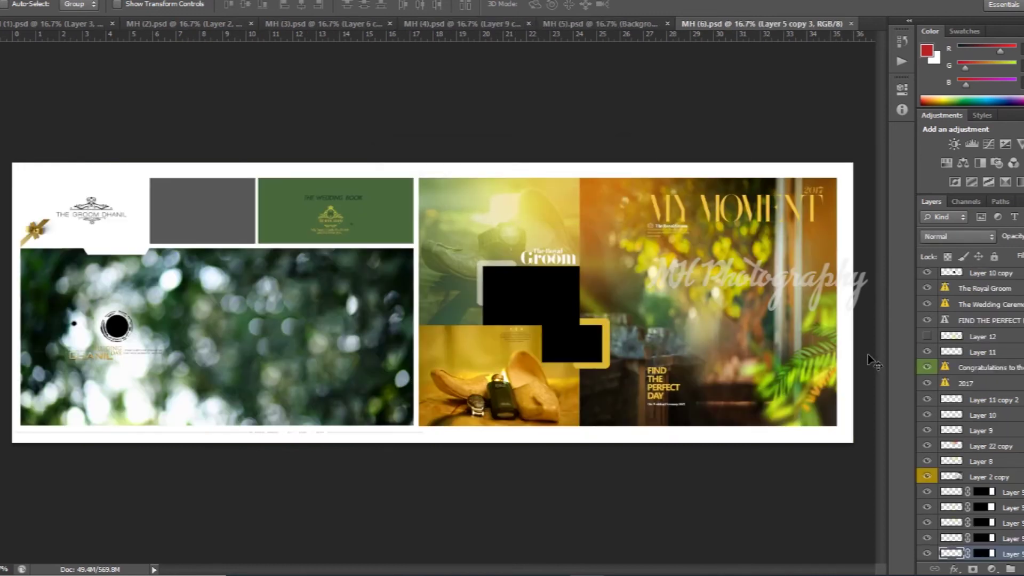
Hide MH (6)'s royal groom, Layer 27, grey box, green wedding-book panel and ornament layers.
scroll(971, 416, up, 5)
scroll(971, 416, up, 5)
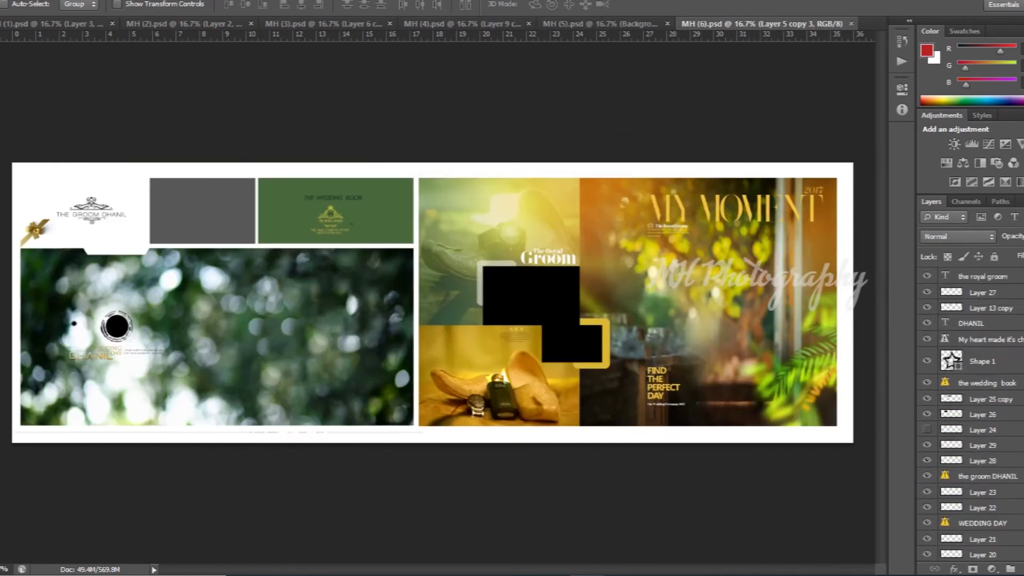
drag(928, 277, 929, 378)
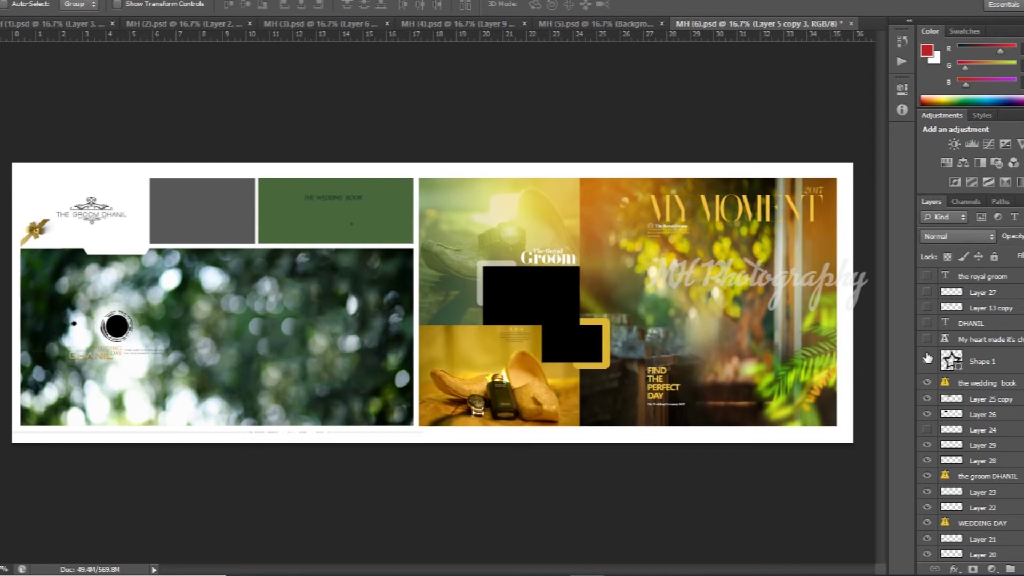
drag(928, 387, 927, 433)
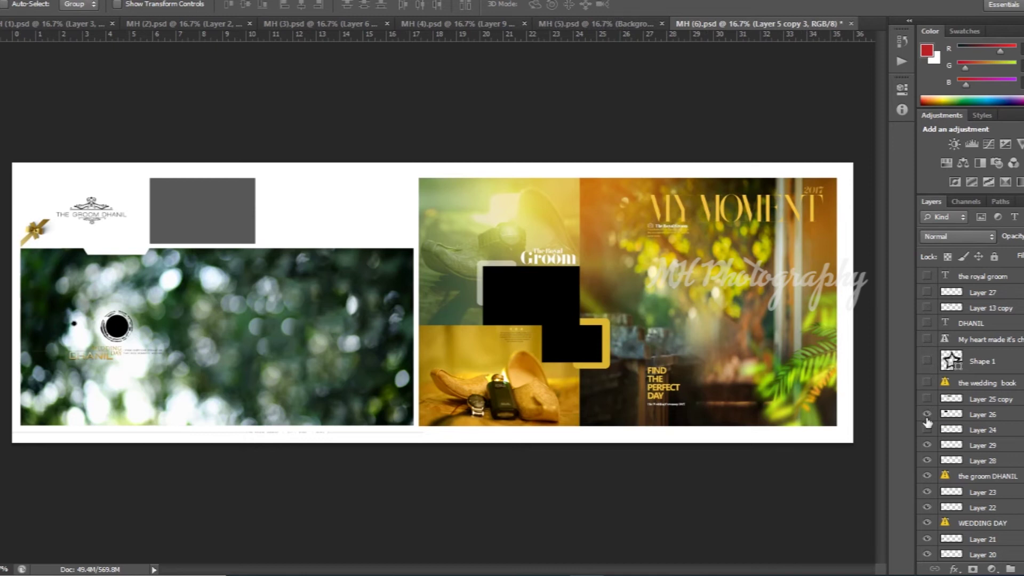
drag(927, 430, 927, 523)
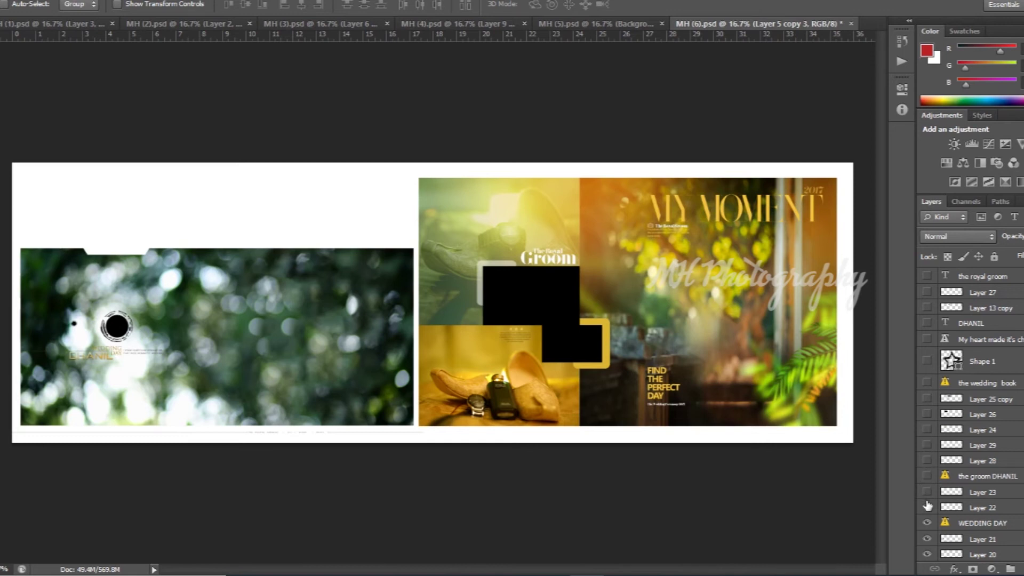
scroll(933, 470, down, 3)
scroll(923, 422, down, 2)
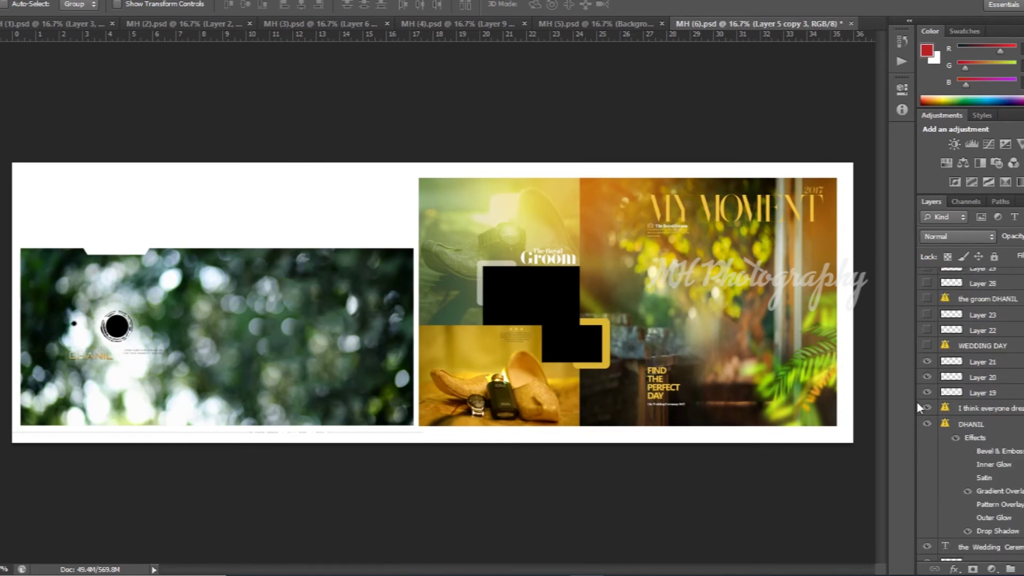
click(928, 364)
drag(928, 400, 928, 485)
Hide the remaining text layers, from The Royal copy and Layer 14 through Congratulations and 2017.
scroll(929, 441, down, 3)
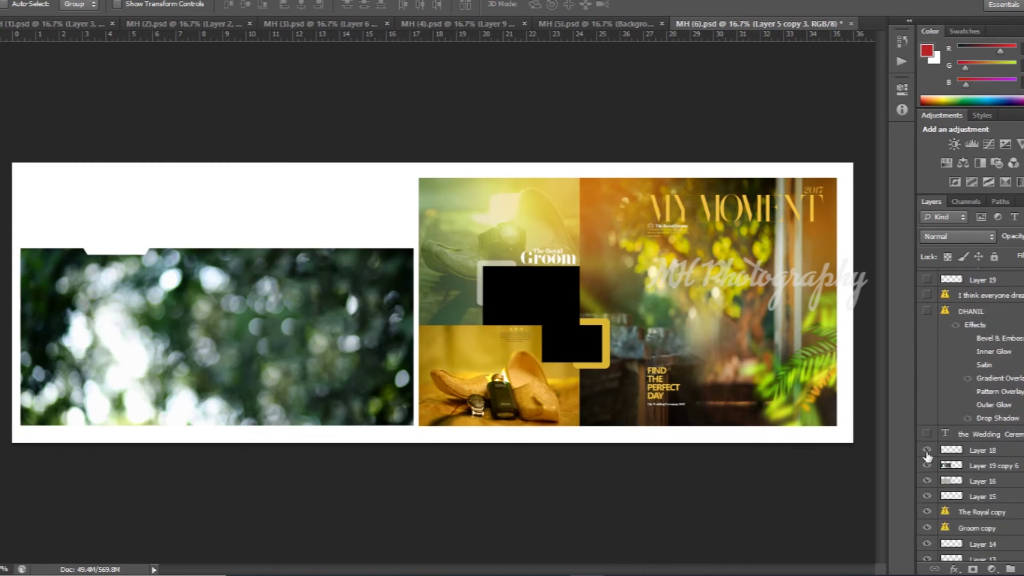
click(928, 512)
scroll(942, 480, down, 3)
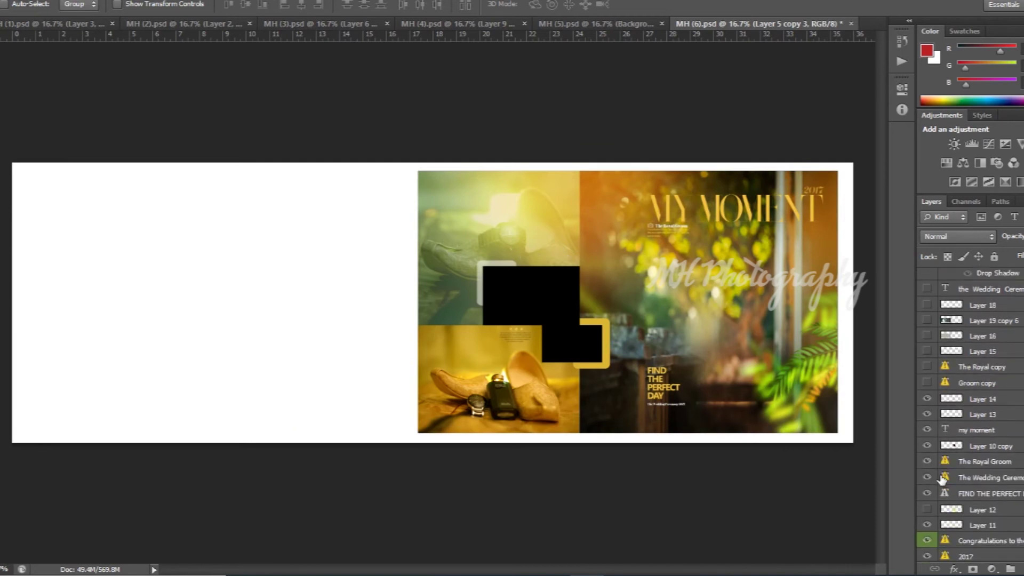
click(926, 399)
drag(928, 430, 928, 496)
click(928, 495)
scroll(928, 480, down, 3)
scroll(930, 453, down, 3)
scroll(931, 422, up, 2)
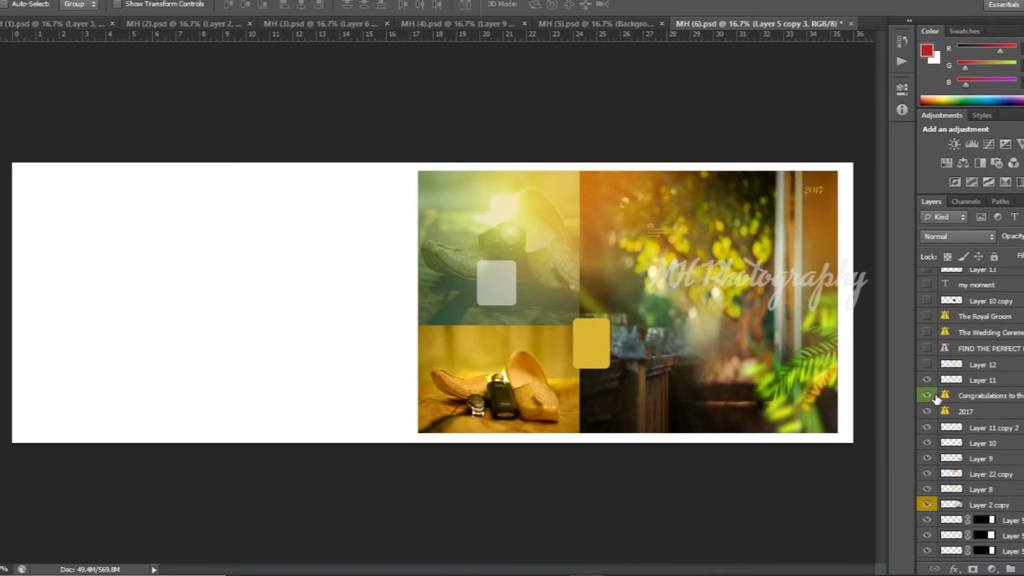
drag(927, 380, 927, 555)
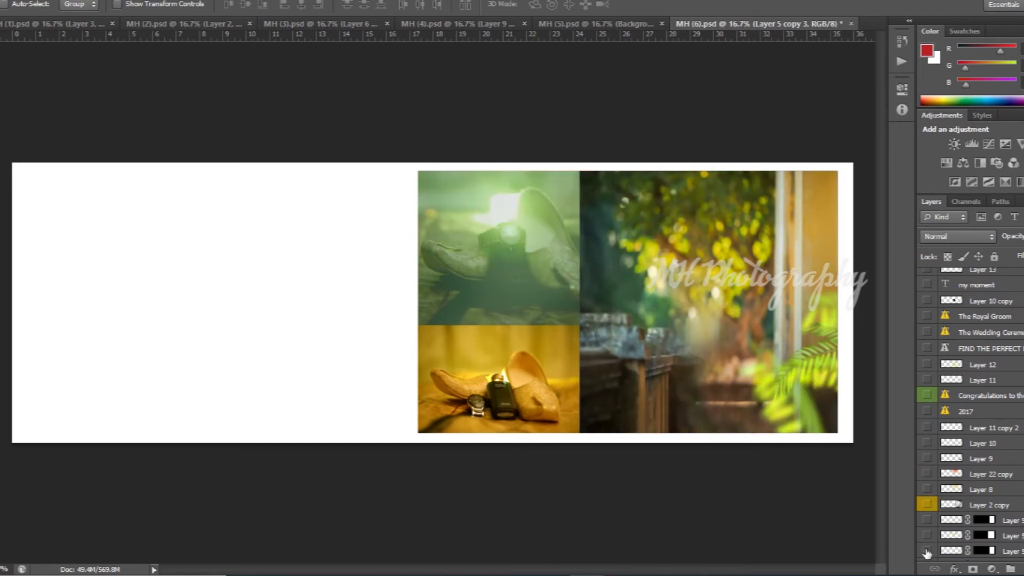
scroll(970, 413, down, 3)
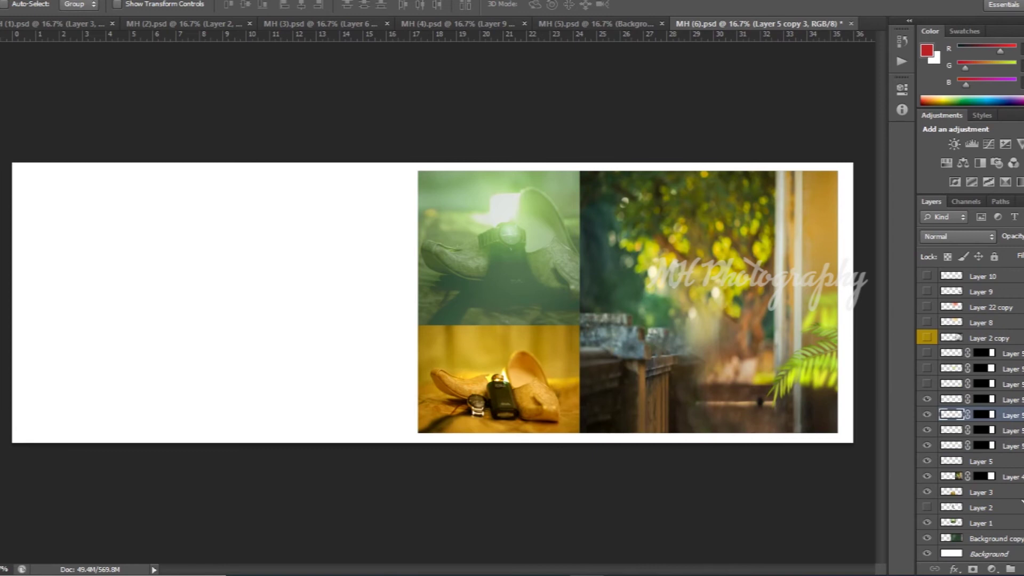
Hide the three masked photos, then turn on layers from Layer 8 up to The Royal Groom.
mouse_move(929, 402)
mouse_down()
mouse_move(928, 552)
mouse_move(928, 339)
mouse_up()
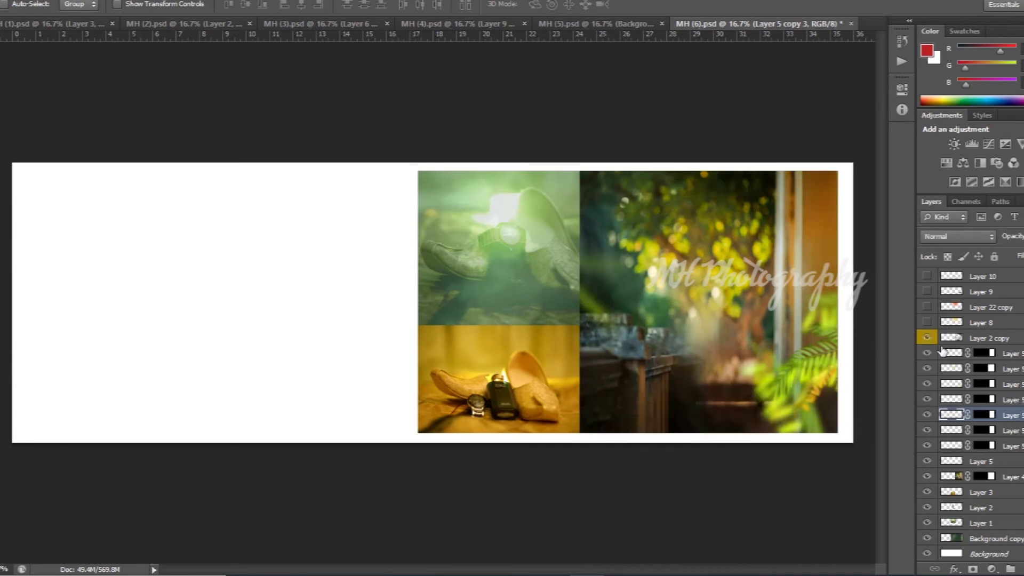
scroll(928, 339, up, 5)
scroll(934, 468, up, 3)
drag(929, 465, 929, 373)
scroll(931, 427, up, 5)
drag(925, 493, 929, 329)
Show Layer 15 up through the top layers, then close MH (6) without saving.
scroll(931, 400, up, 5)
drag(931, 443, 927, 276)
scroll(955, 417, up, 5)
scroll(1000, 418, up, 5)
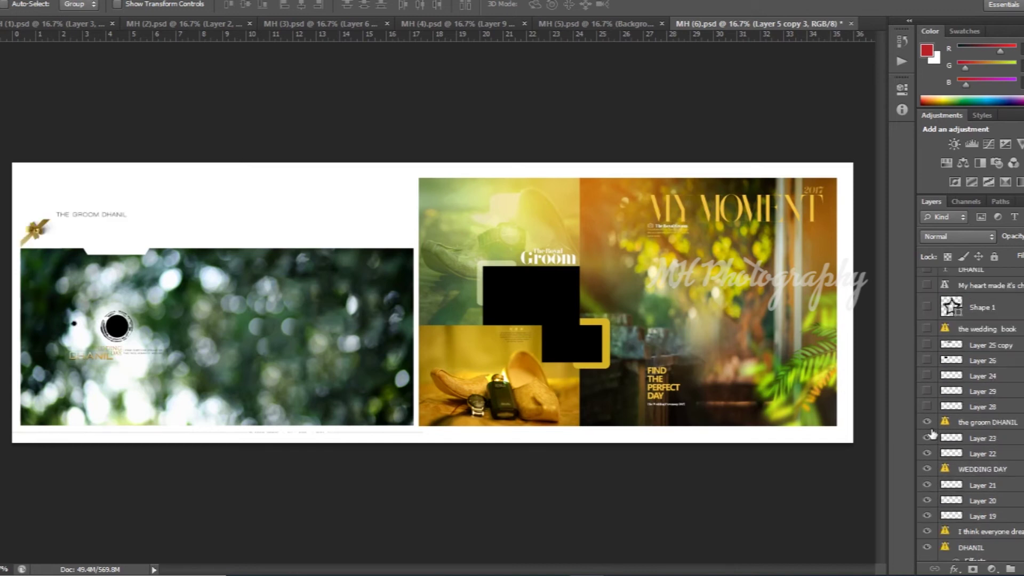
drag(927, 409, 928, 286)
scroll(1003, 425, up, 2)
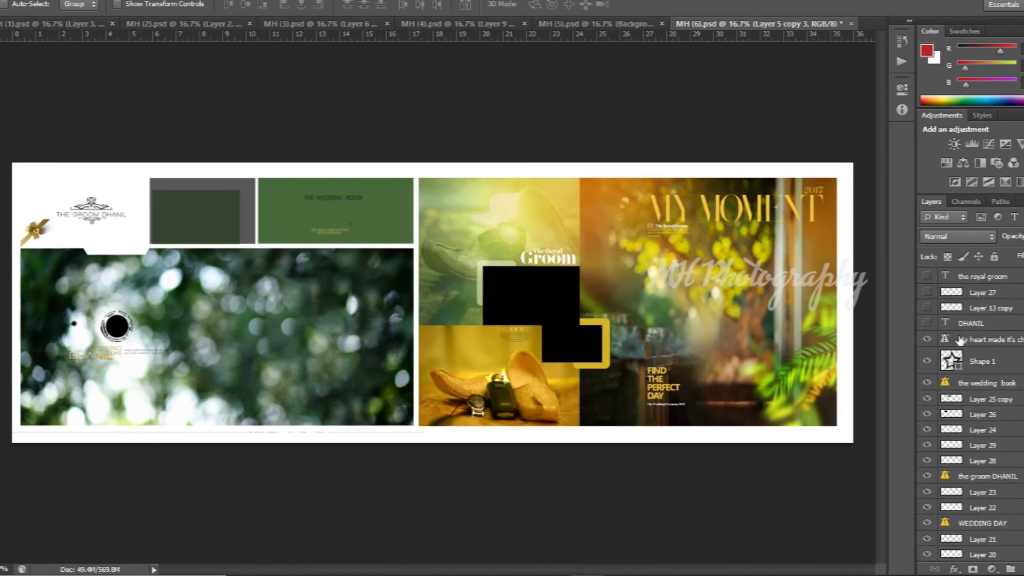
drag(927, 308, 927, 277)
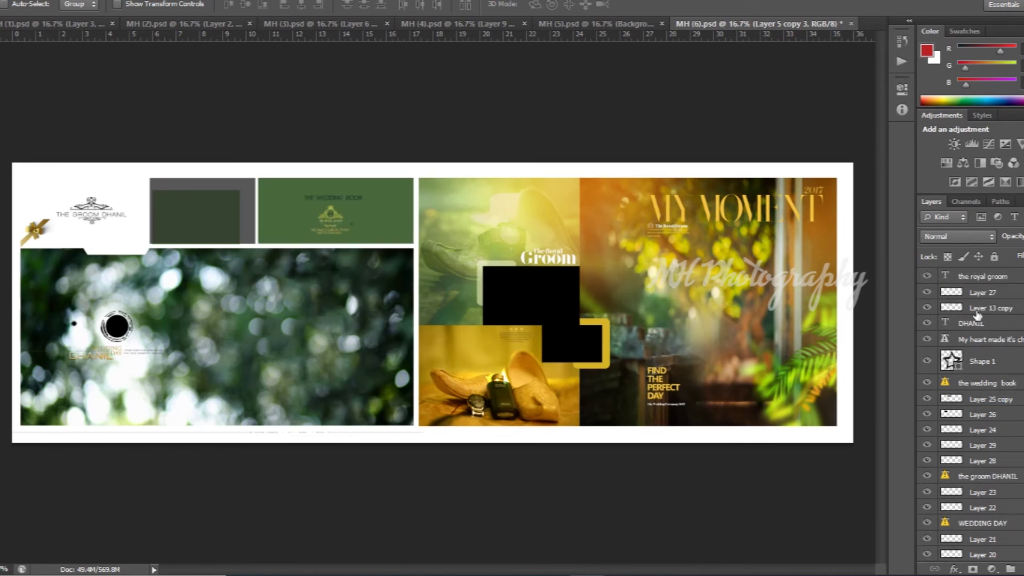
key(ctrl+w)
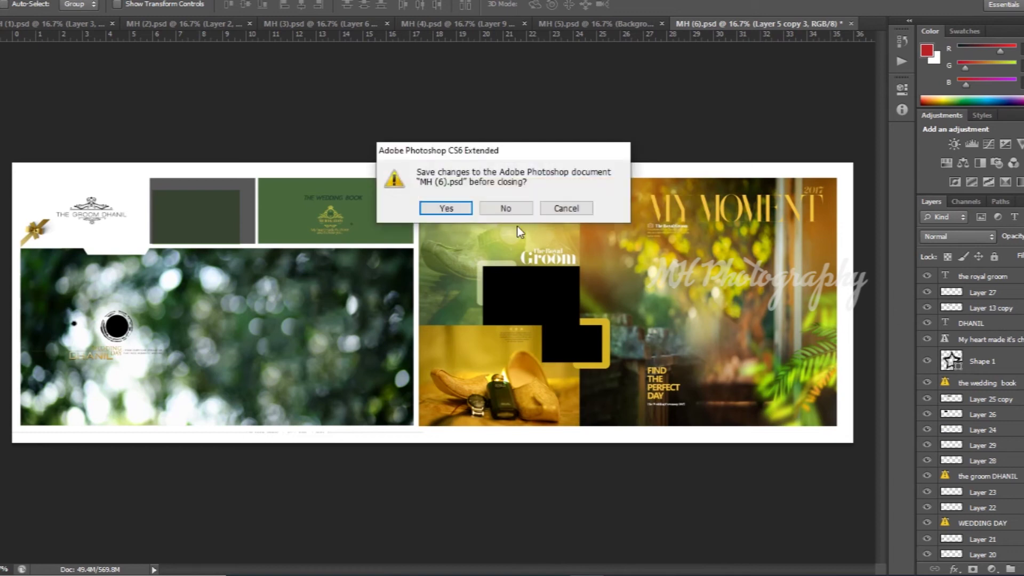
click(508, 209)
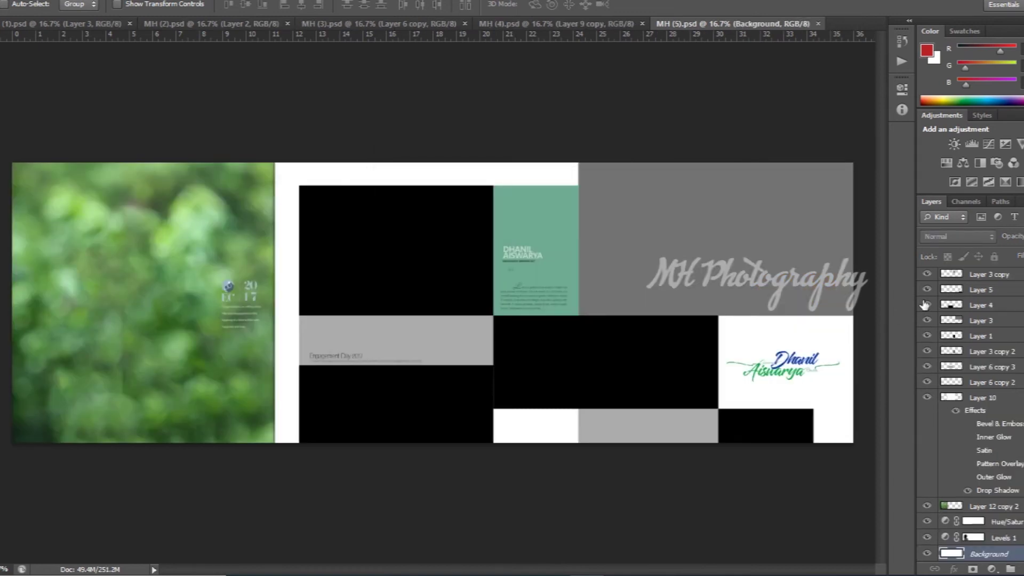
Hide MH (5)'s Dhanil and Aiswarya name layers and the black blocks down to Layer 5.
scroll(928, 309, up, 5)
scroll(929, 309, up, 5)
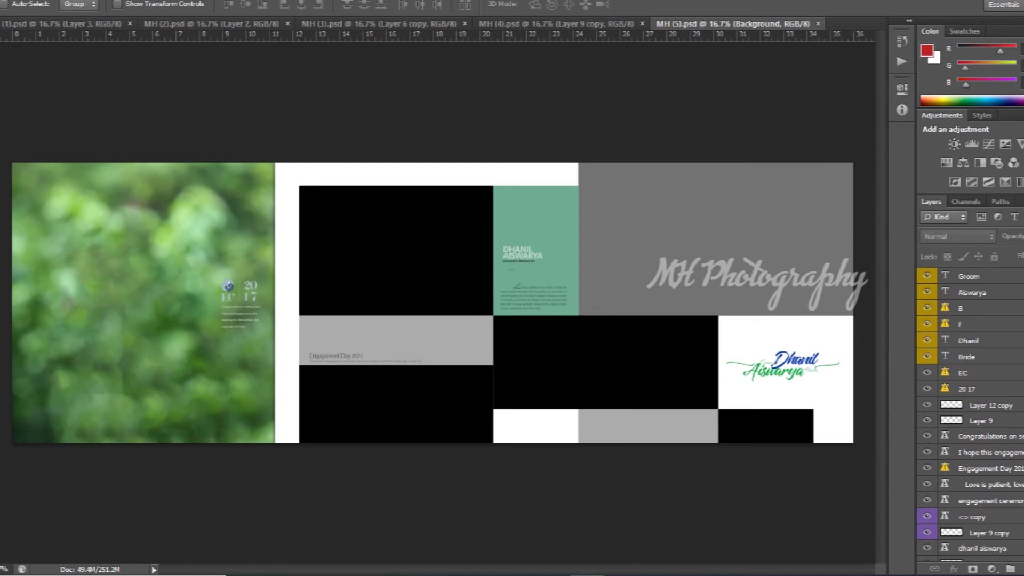
drag(927, 279, 927, 554)
scroll(927, 534, down, 4)
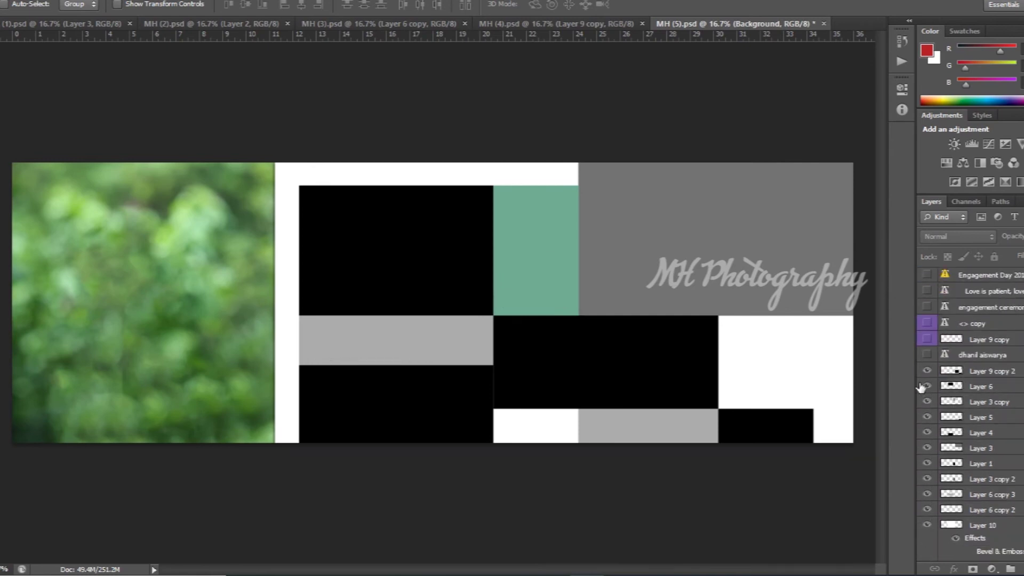
drag(925, 379, 928, 538)
scroll(956, 425, down, 4)
Restore the green bokeh image, Layers 10 to 1, blocks and names, then close MH (5) unsaved.
double_click(928, 556)
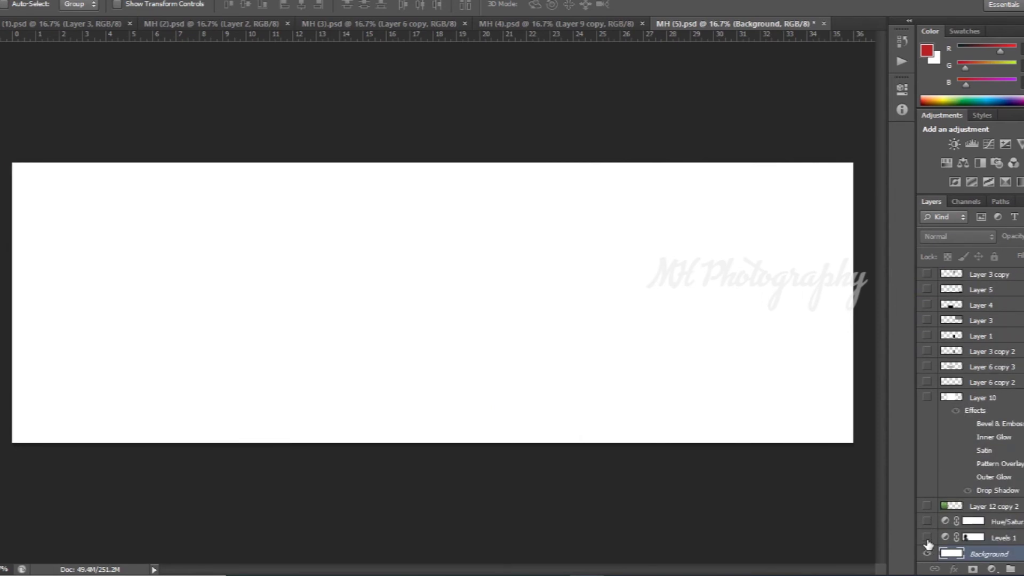
drag(926, 517, 931, 460)
drag(925, 401, 928, 289)
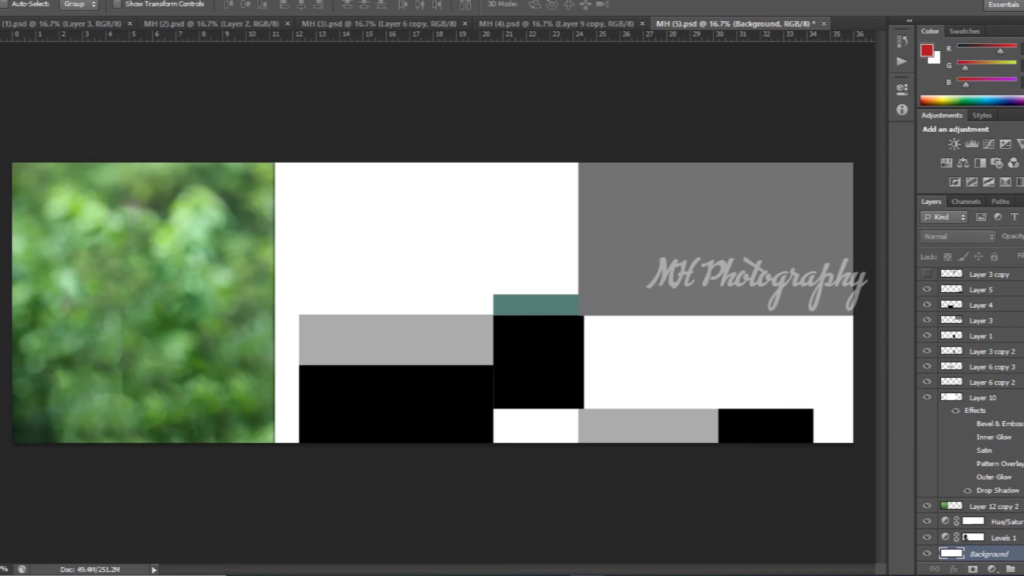
scroll(951, 447, up, 3)
scroll(952, 447, up, 3)
scroll(951, 447, up, 2)
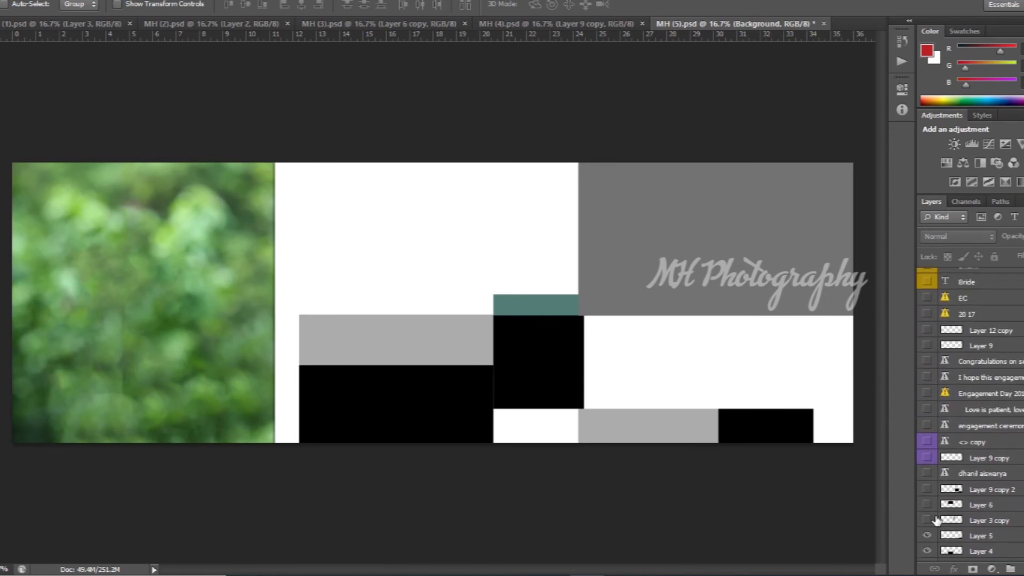
drag(929, 523, 928, 288)
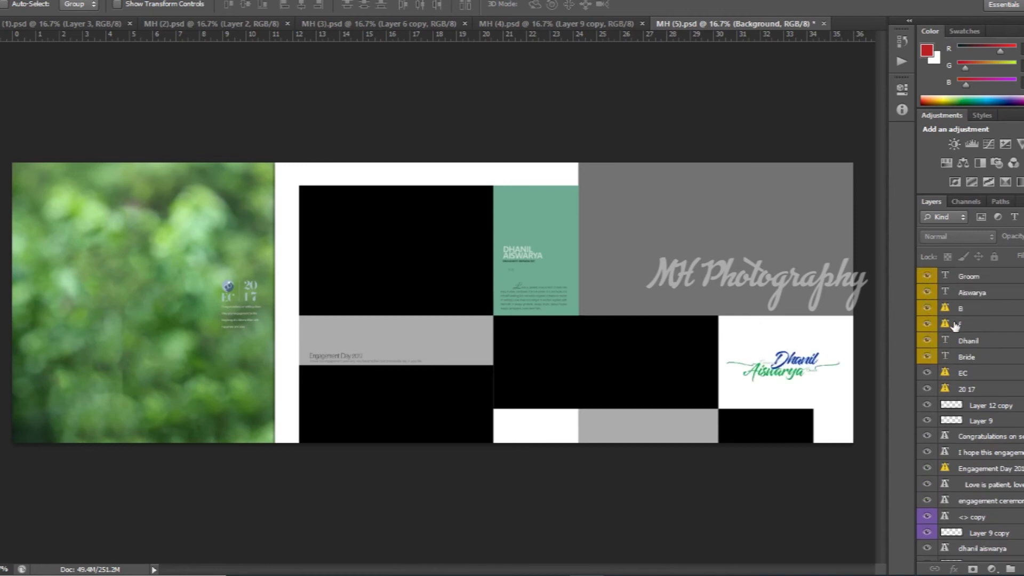
key(ctrl+w)
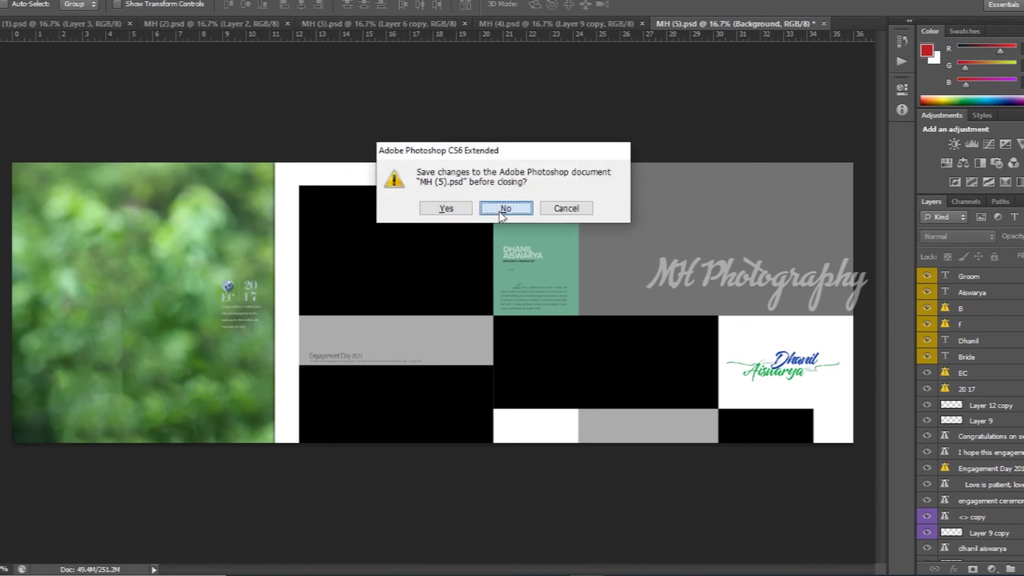
click(500, 212)
Hide MH (4)'s Layer 6 copy 2 through DHANIL layers and select the Aiswarya text layer.
scroll(969, 362, up, 3)
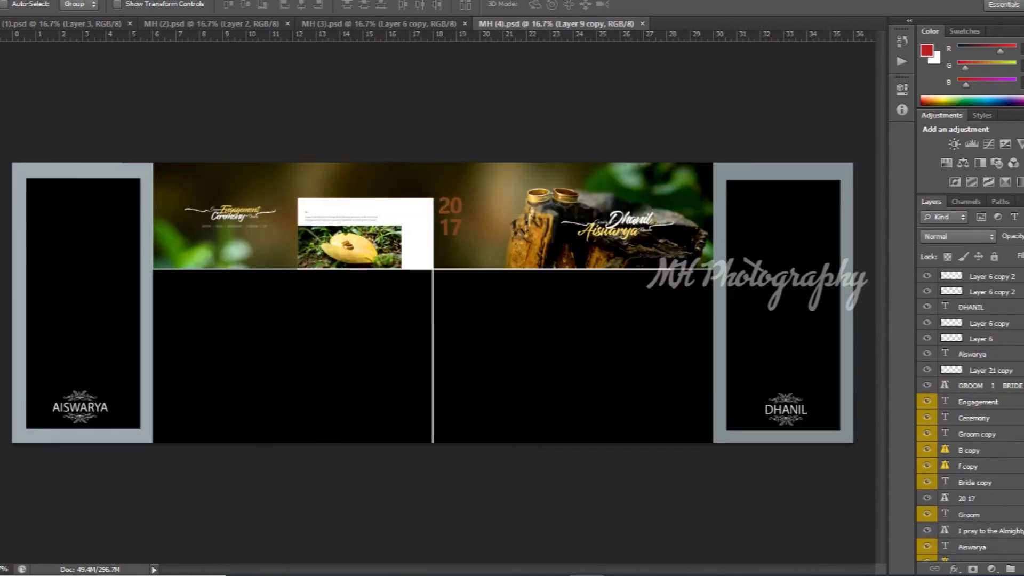
drag(929, 276, 929, 511)
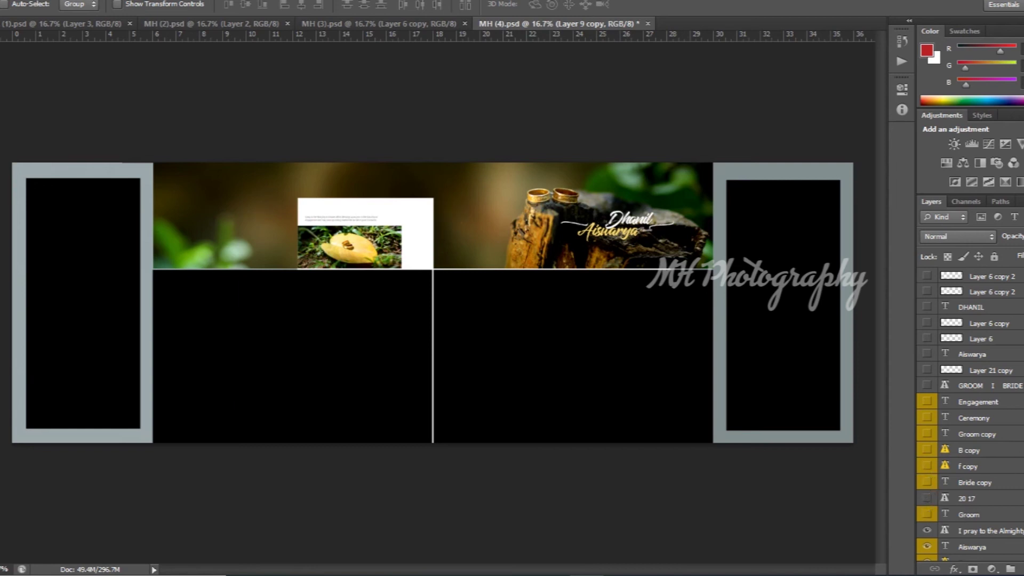
click(972, 354)
scroll(970, 416, down, 2)
scroll(970, 416, down, 2)
scroll(970, 417, down, 2)
scroll(970, 415, up, 2)
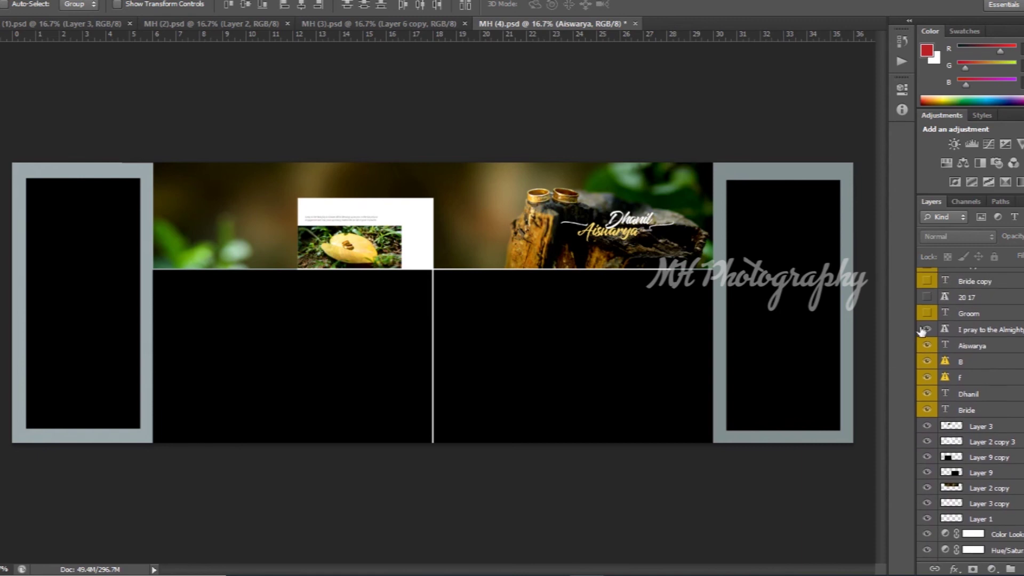
Hide the I pray, Aiswarya, B, F and image layers down to Background, then close MH (4) unsaved.
drag(927, 332, 929, 504)
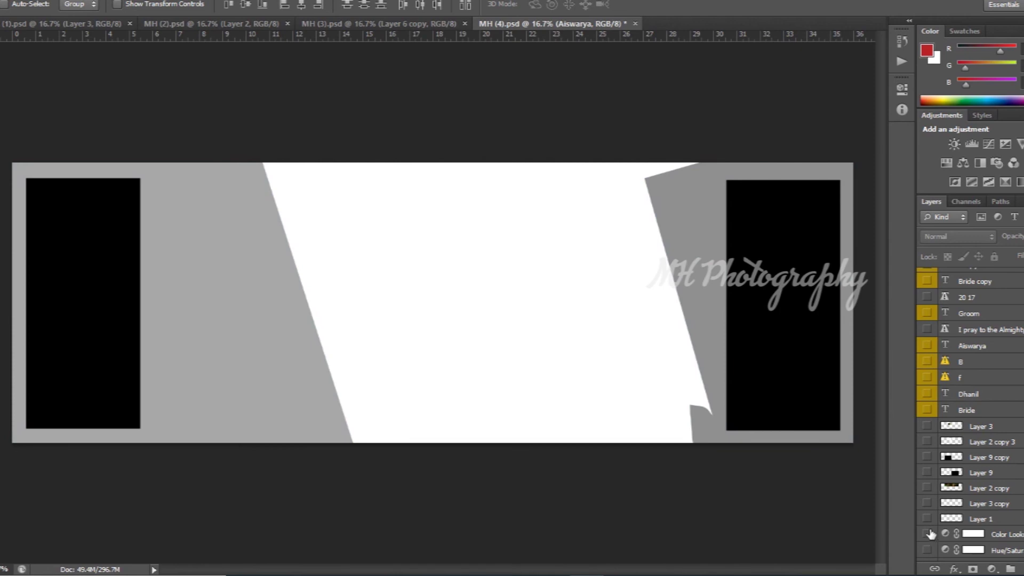
scroll(931, 533, down, 3)
drag(929, 492, 927, 555)
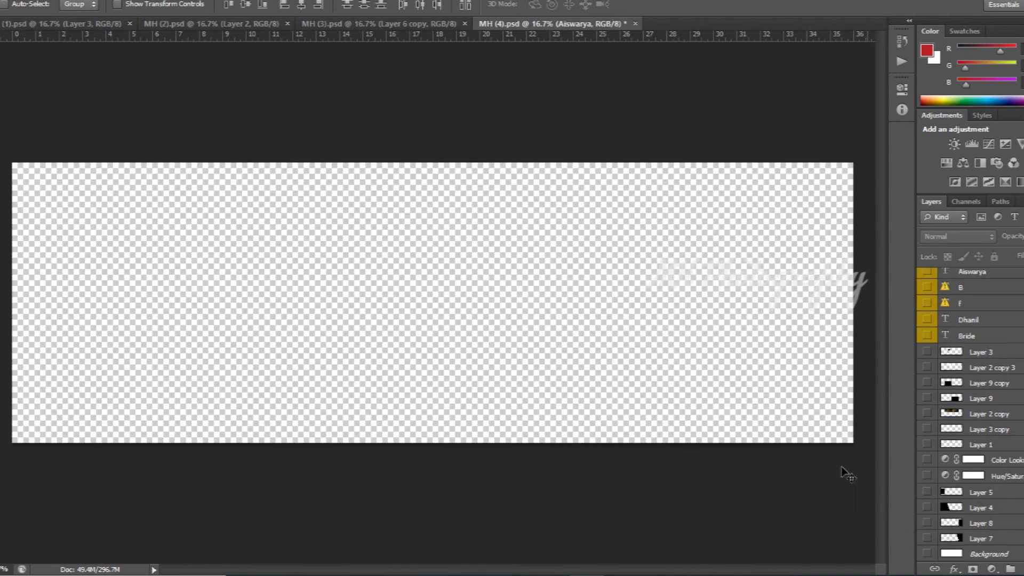
key(ctrl+w)
click(511, 207)
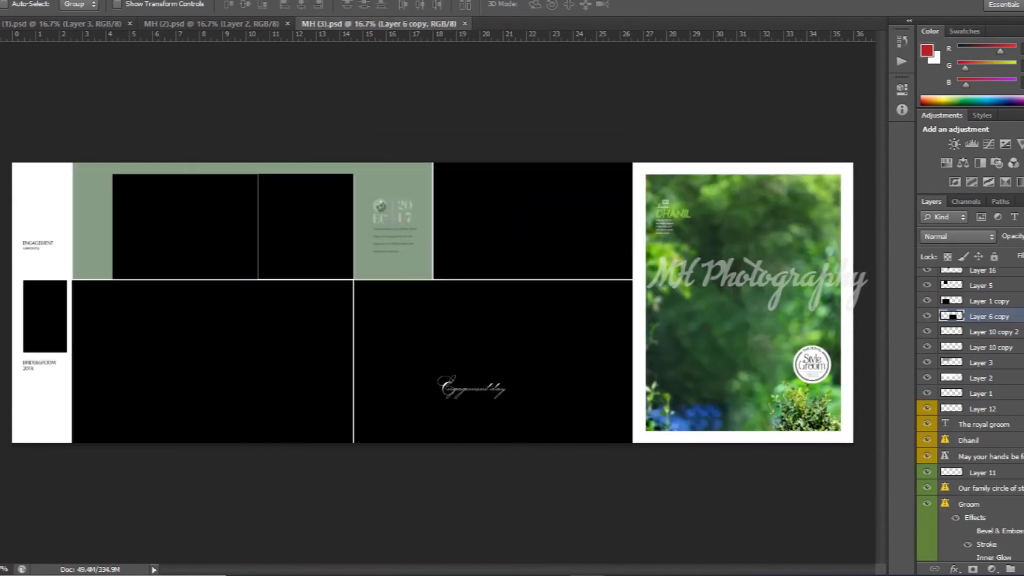
Hide MH (3)'s ceremony, 2018, BRIDE&GROOM and ENGAGEMENT texts plus Layers 5 through 11.
scroll(971, 414, up, 2)
scroll(971, 415, up, 4)
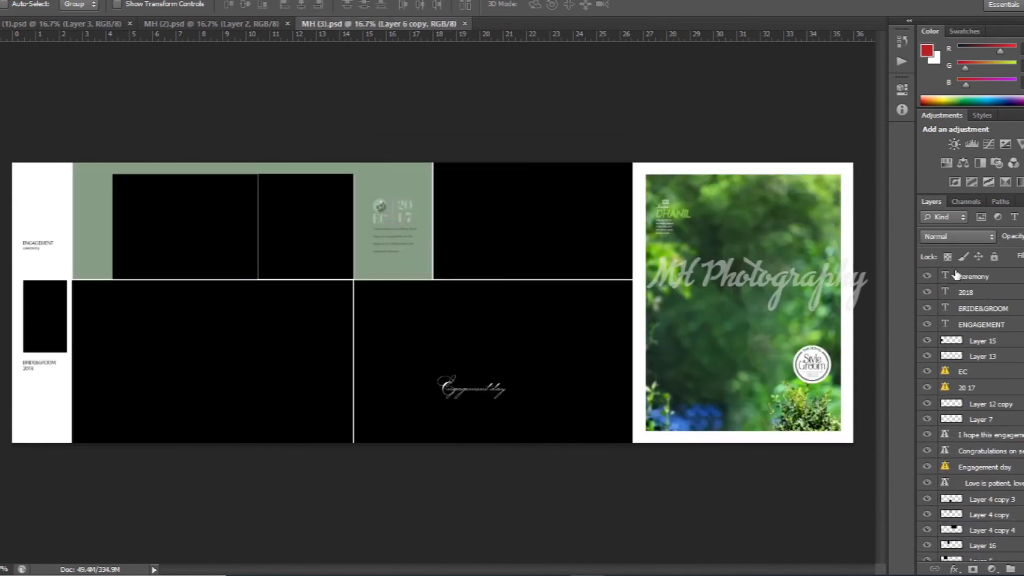
drag(931, 283, 928, 532)
scroll(958, 509, down, 5)
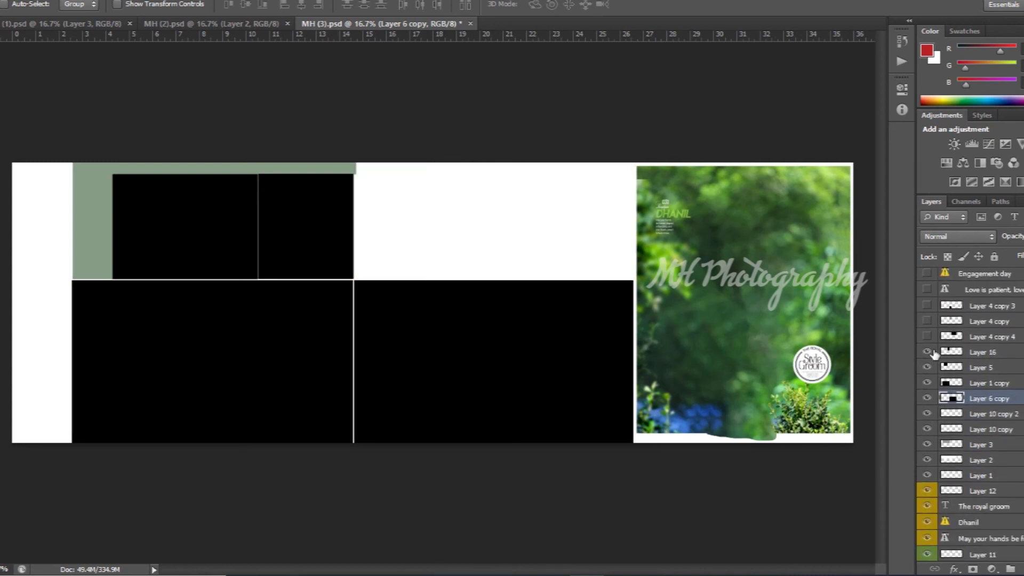
drag(928, 356, 929, 562)
click(928, 555)
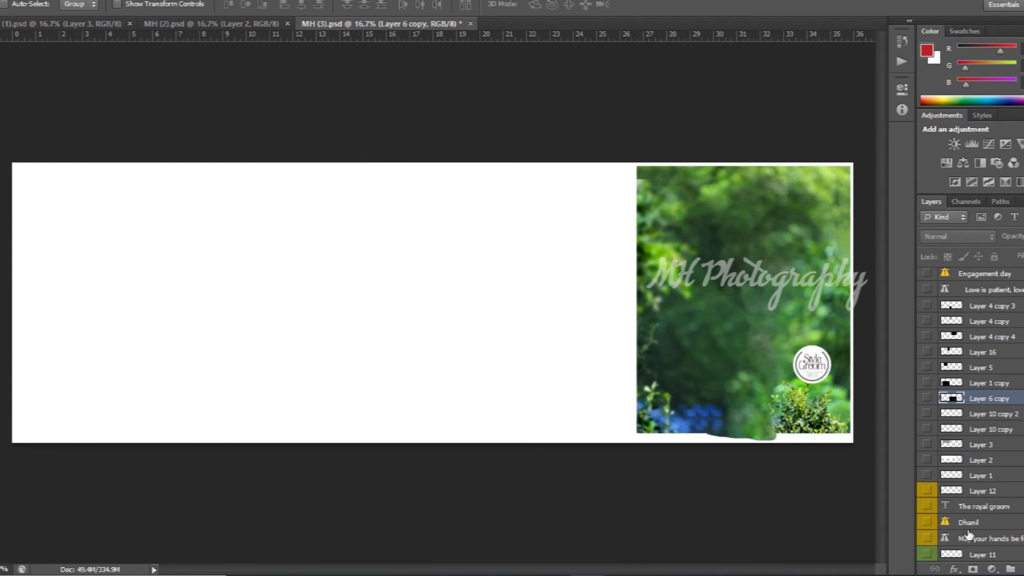
Hide Our family circle, Groom, Style and lower layers through Background, then close MH (3) unsaved.
scroll(1021, 469, down, 3)
scroll(960, 427, down, 4)
drag(926, 348, 929, 456)
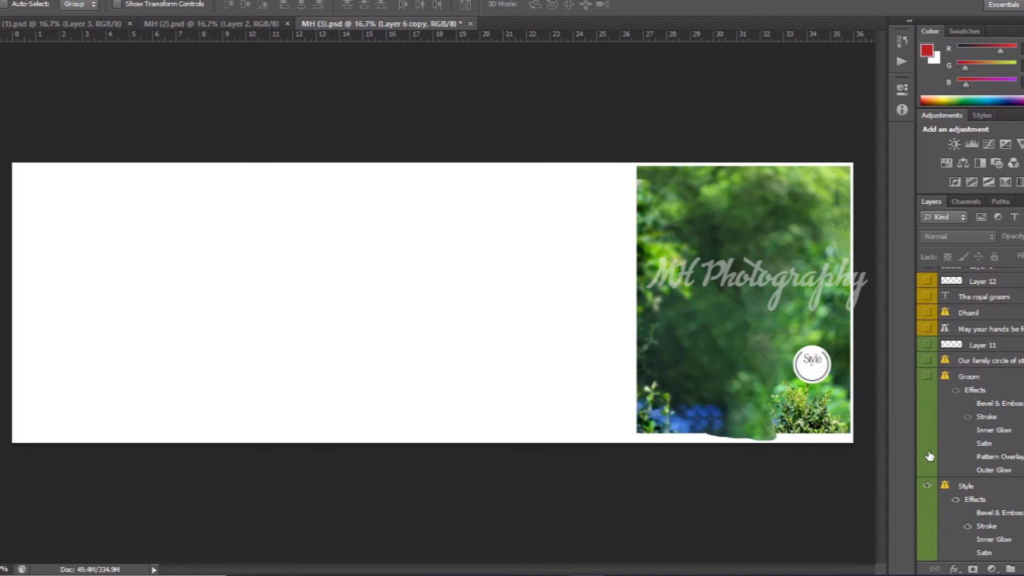
click(926, 488)
scroll(928, 486, down, 2)
scroll(931, 482, down, 2)
drag(928, 497, 928, 547)
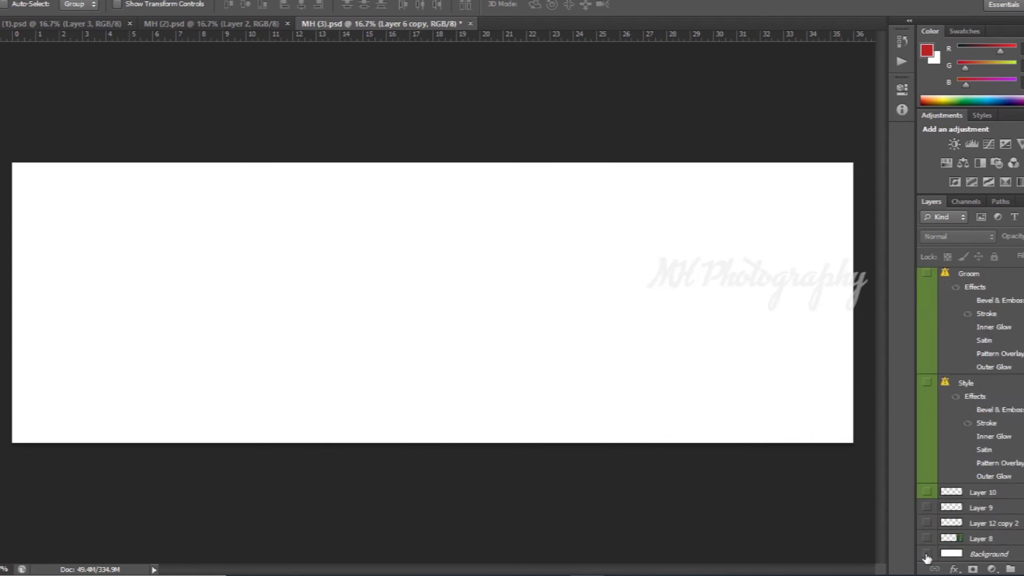
click(927, 555)
key(ctrl+w)
click(515, 208)
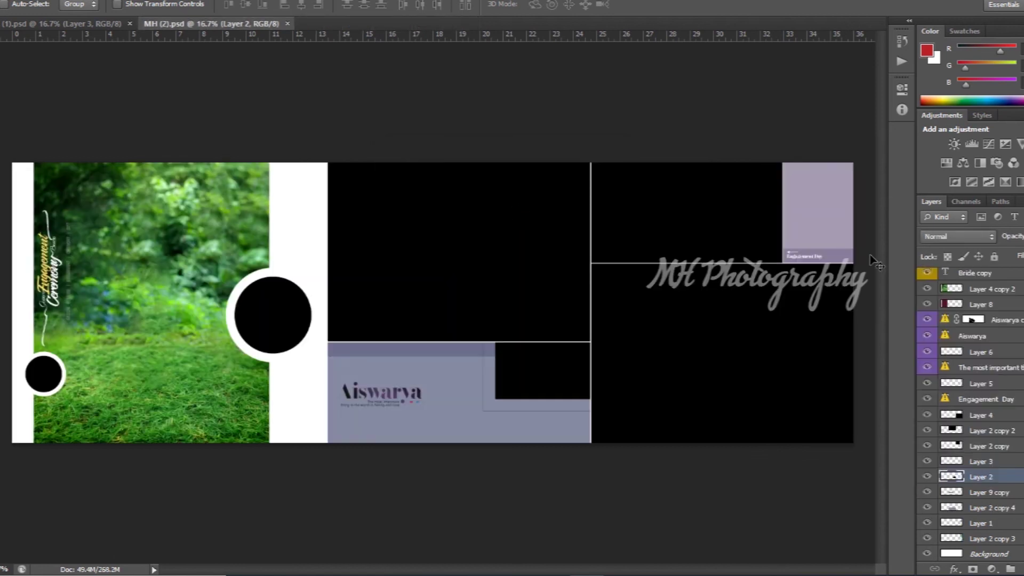
Hide MH (2)'s layers from Layer 13 down past Layer 5 to the bottom, then close it unsaved.
scroll(970, 411, up, 2)
scroll(970, 411, up, 1)
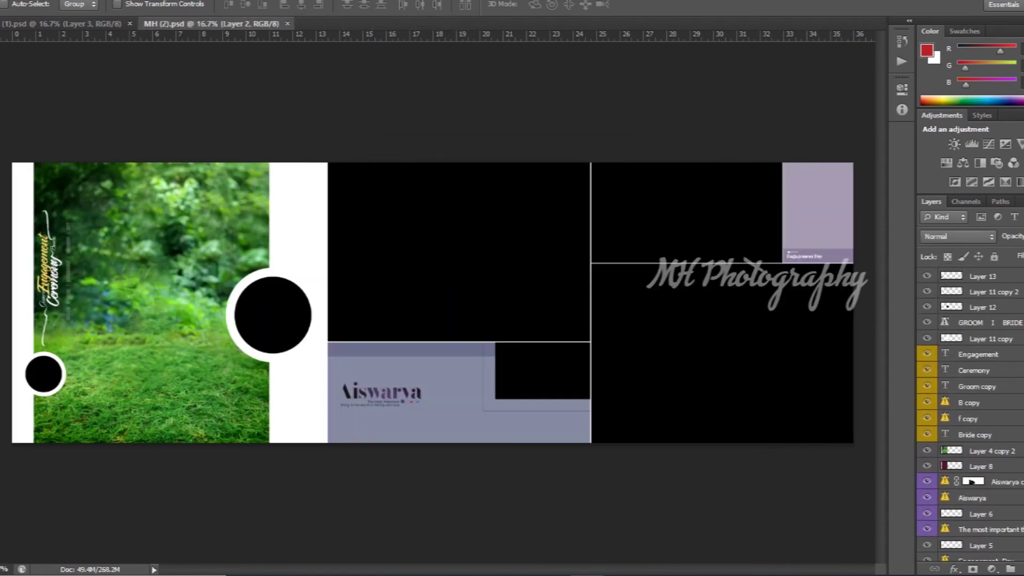
drag(927, 276, 928, 531)
scroll(946, 440, down, 5)
drag(927, 386, 929, 555)
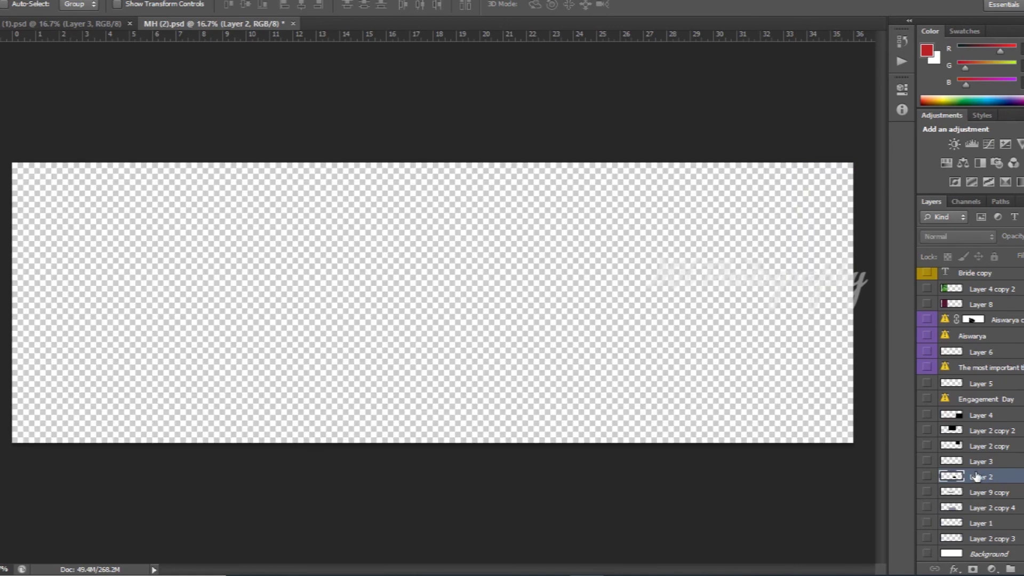
key(ctrl+w)
click(526, 211)
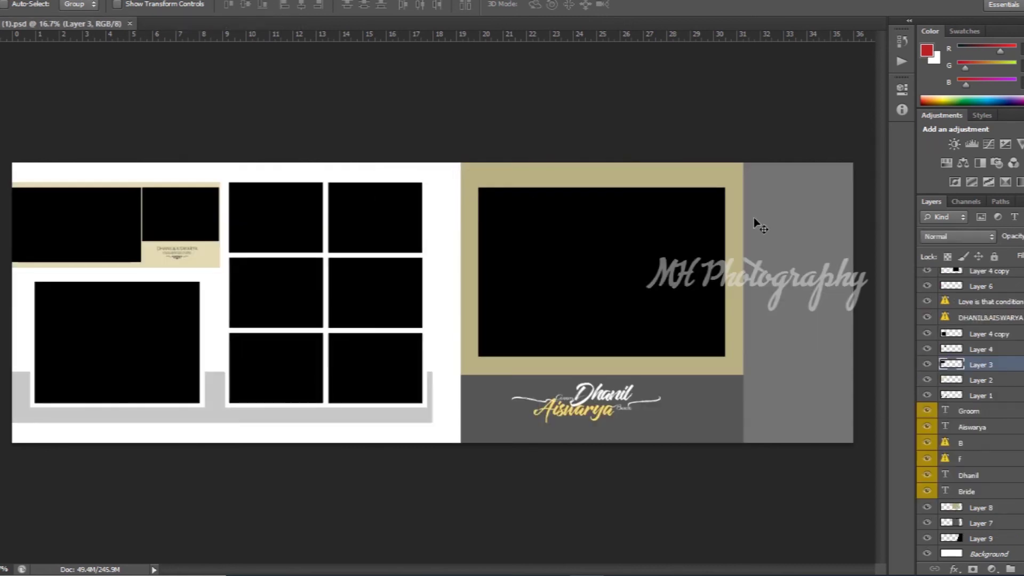
Hide MH (1)'s Layer 10 photo frames, DHANIL&AISWARYA, Layer 4, Layer 1 and Groom, Aiswarya, B, f layers.
scroll(967, 318, up, 2)
scroll(967, 318, up, 2)
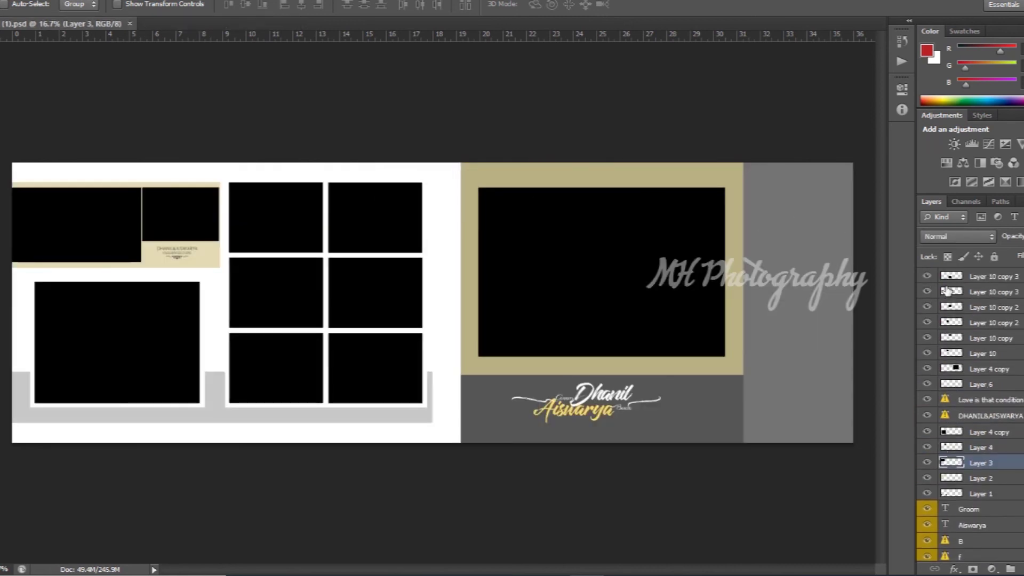
click(928, 277)
drag(927, 292, 928, 366)
mouse_move(928, 398)
mouse_down()
mouse_move(927, 445)
mouse_move(938, 443)
mouse_up()
scroll(938, 443, down, 3)
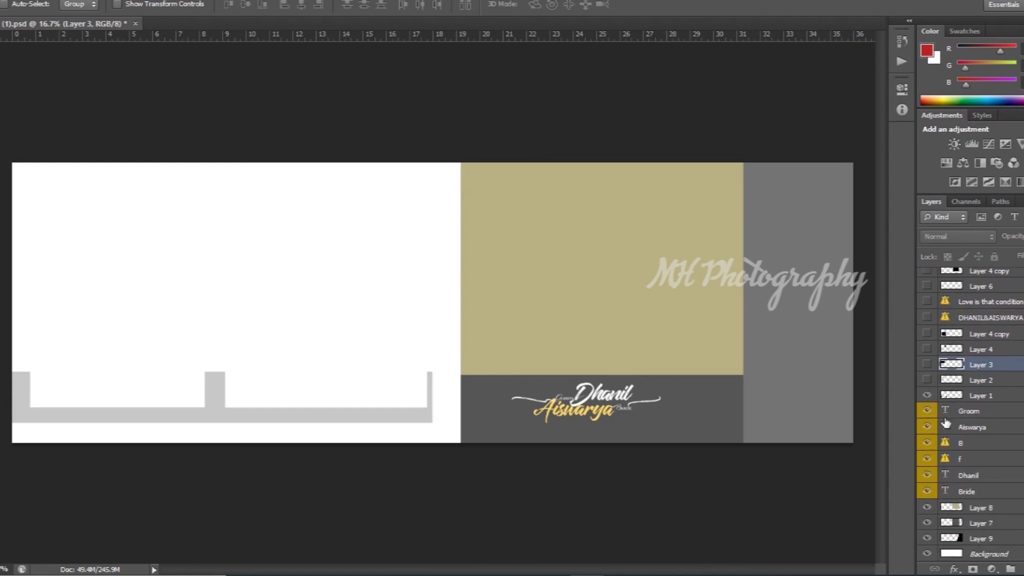
mouse_move(929, 404)
mouse_down()
mouse_move(927, 560)
mouse_move(928, 304)
mouse_up()
Restore the Love is that condition text and Layer 10 photo frames, then close MH (1) unsaved.
click(927, 365)
click(927, 303)
scroll(928, 321, up, 1)
scroll(917, 331, up, 3)
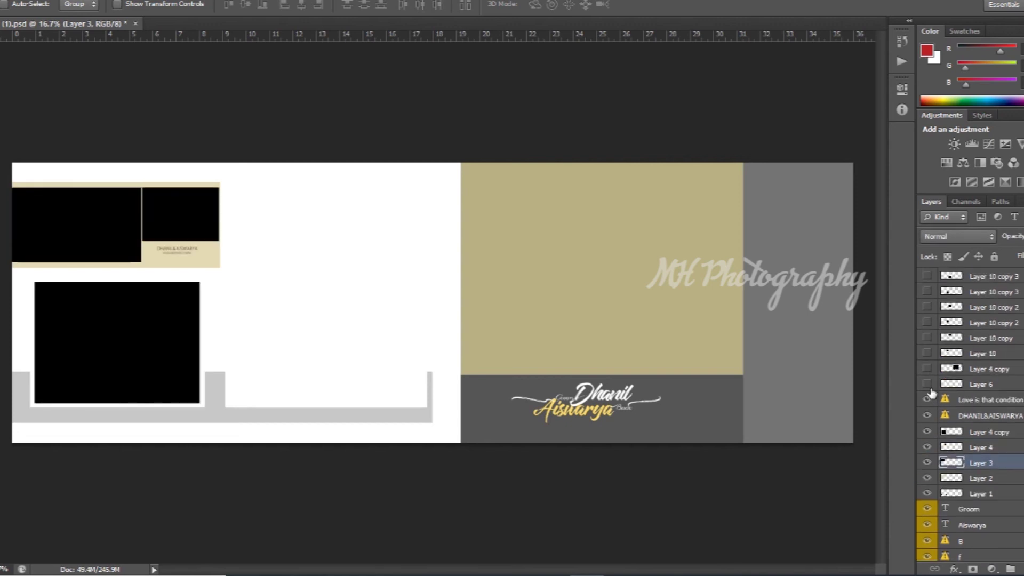
drag(927, 362, 927, 275)
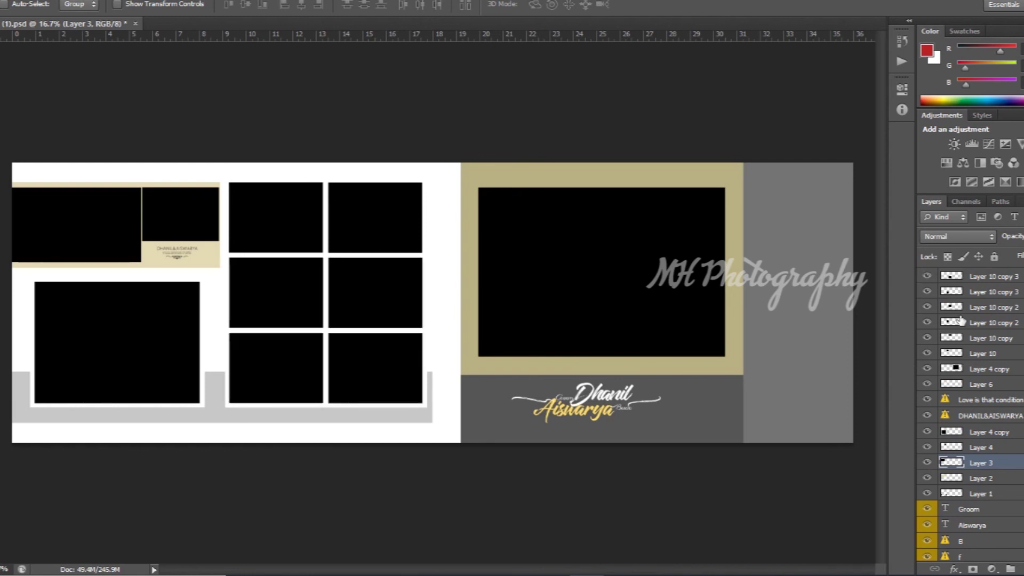
key(ctrl+w)
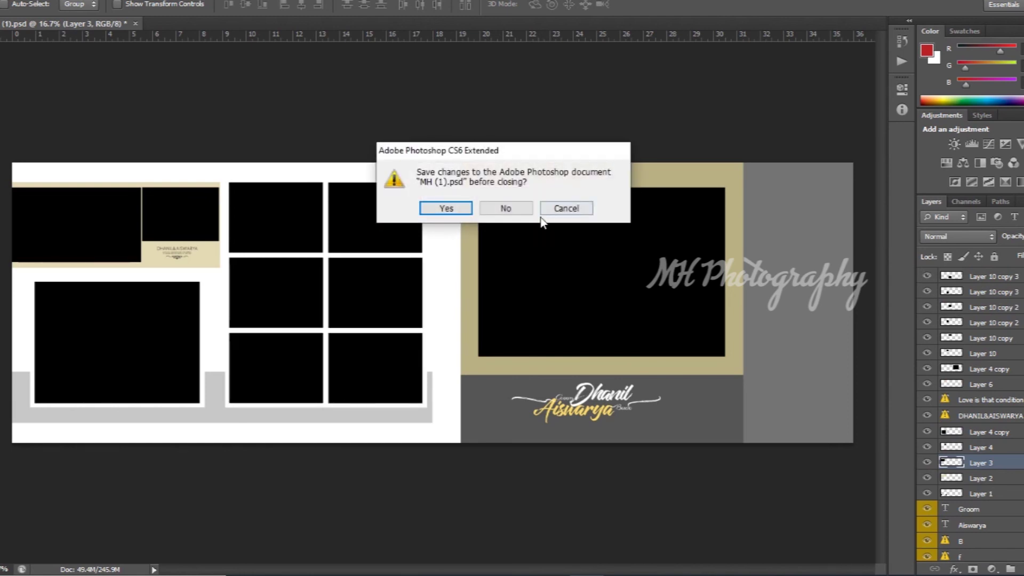
click(482, 195)
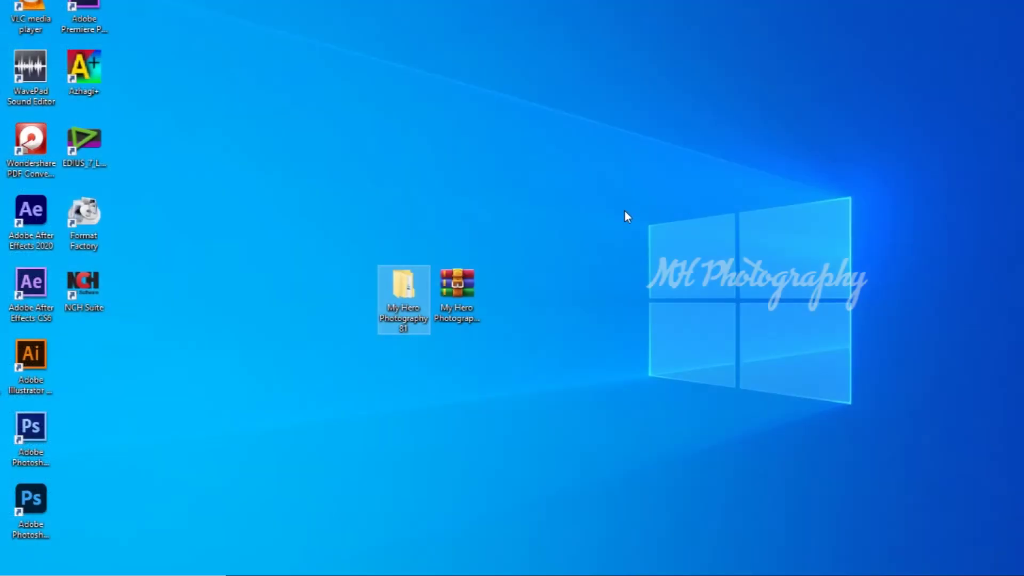
right_click(625, 211)
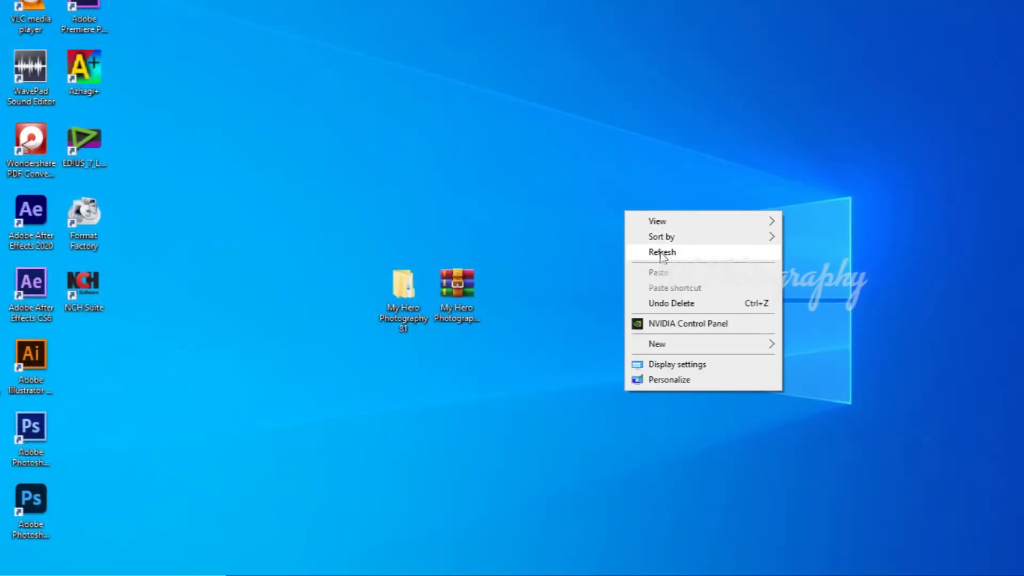
click(662, 253)
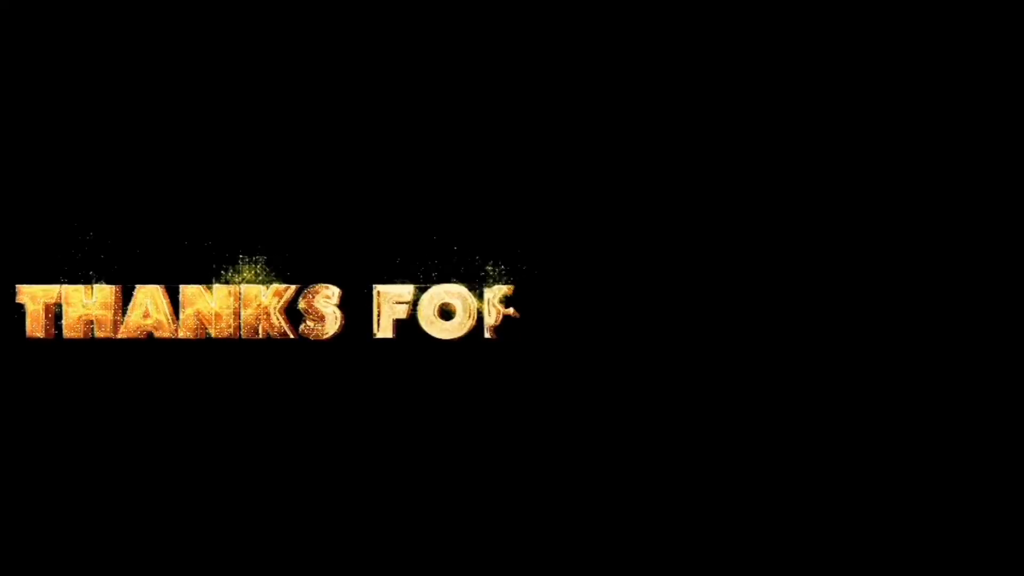